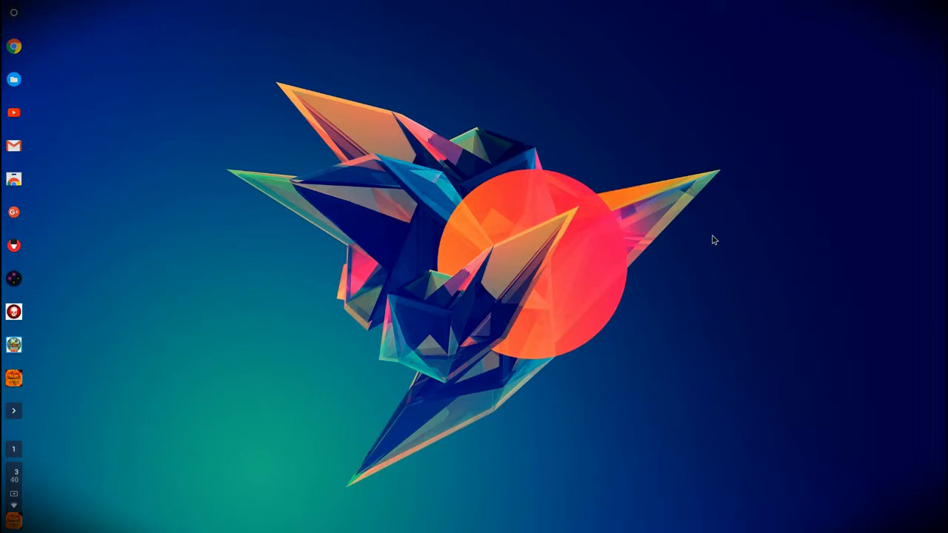
# Open the browser's home page, slimshaynee-gaming.weebly.com, and go to its Make YouTube Graphics Free page
pyautogui.click(12, 52)
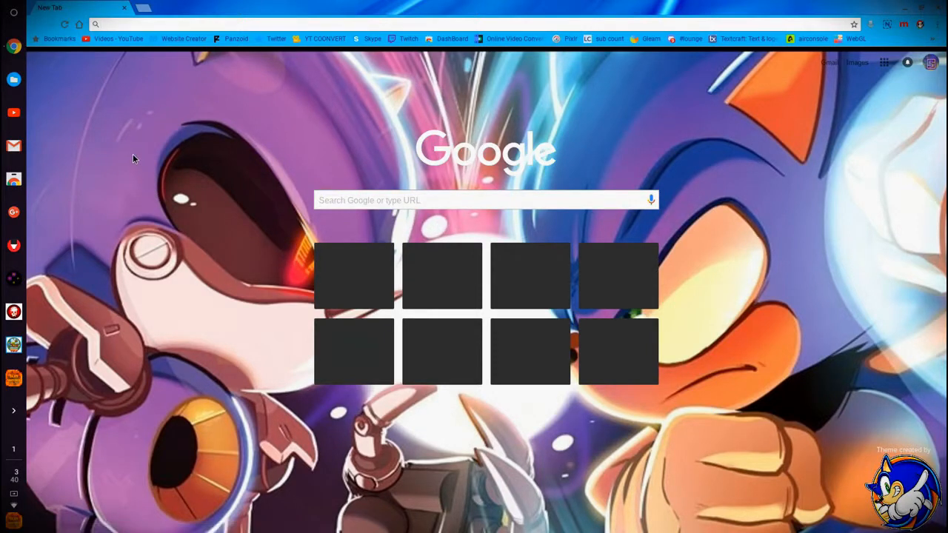
pyautogui.click(79, 25)
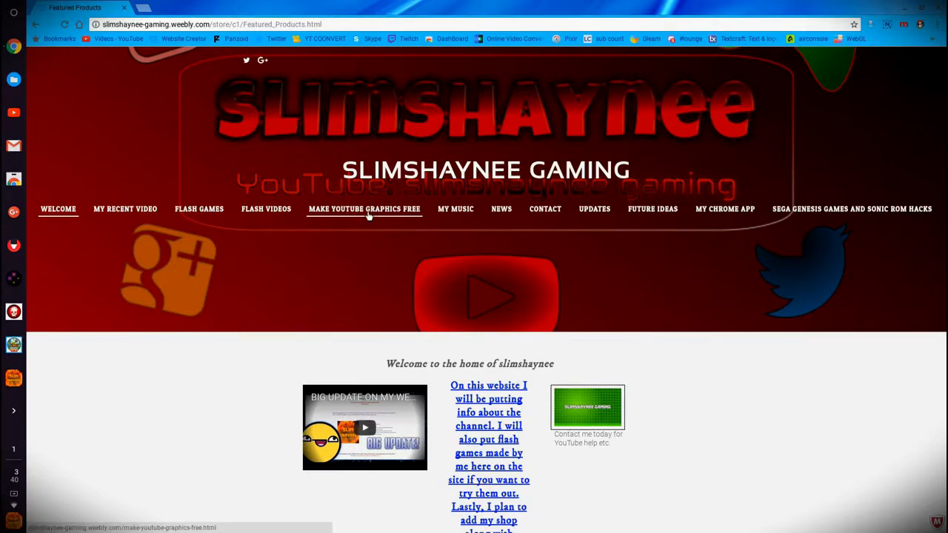
pyautogui.click(367, 212)
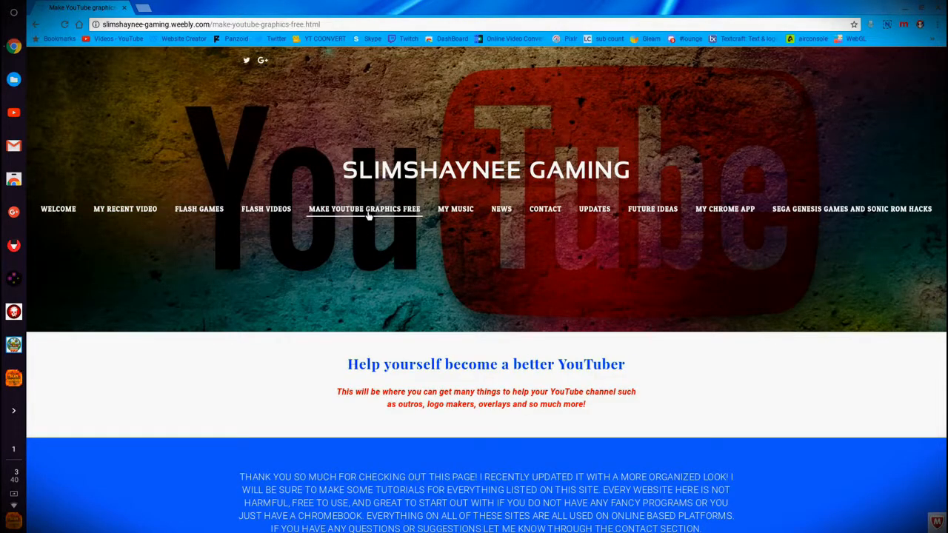
# Look through the page's photo editor links, Panzoid editors, and overlay and outro packs down to the download files
pyautogui.scroll(-4, 408, 225)
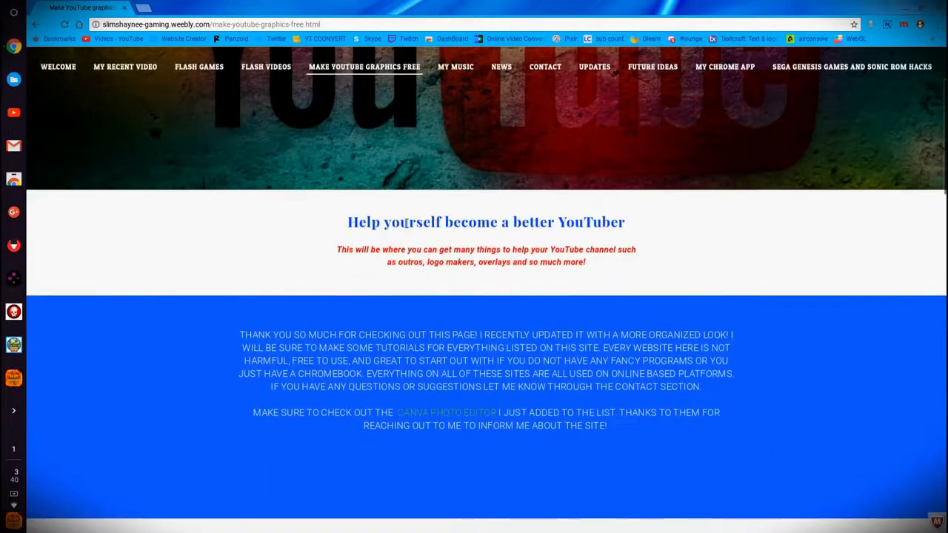
pyautogui.scroll(-3, 405, 223)
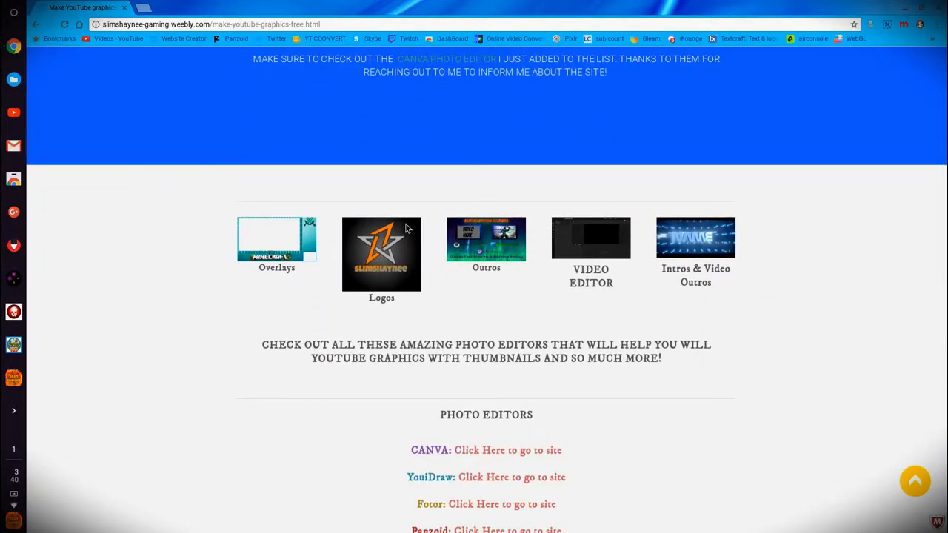
pyautogui.scroll(-3, 405, 229)
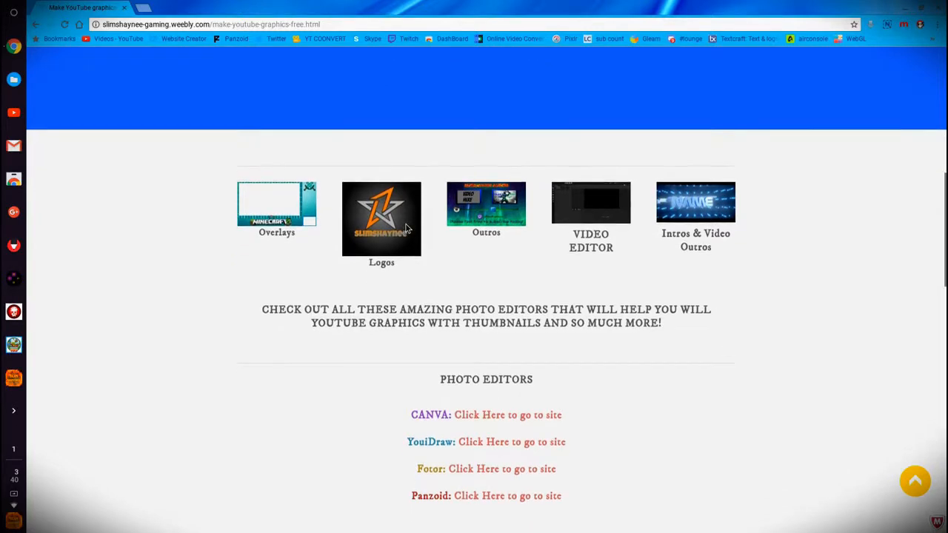
pyautogui.scroll(-2, 186, 281)
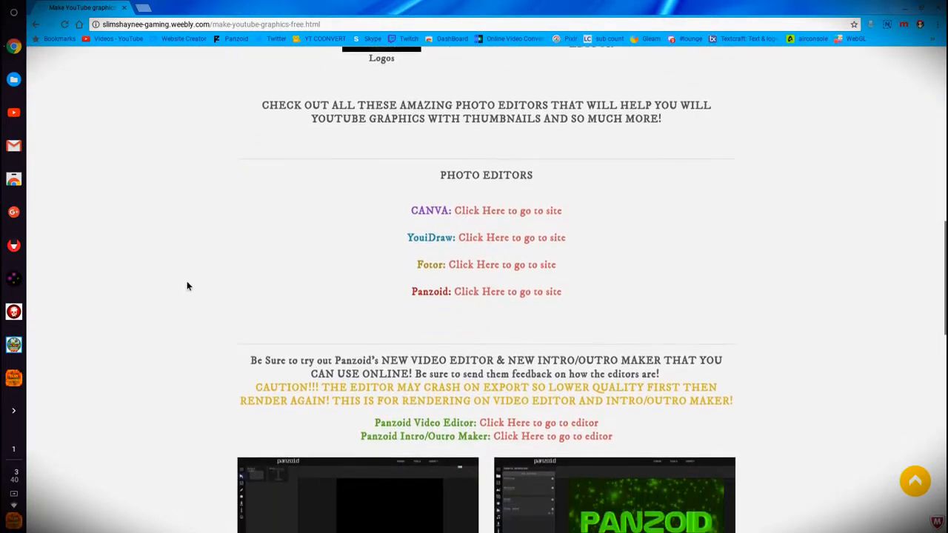
pyautogui.scroll(-2, 184, 280)
pyautogui.scroll(-3, 184, 281)
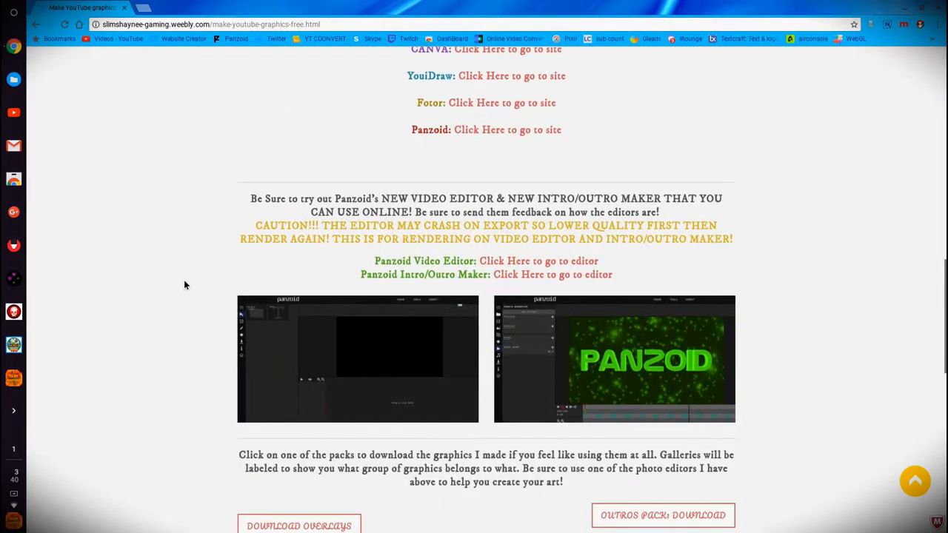
pyautogui.scroll(-3, 184, 281)
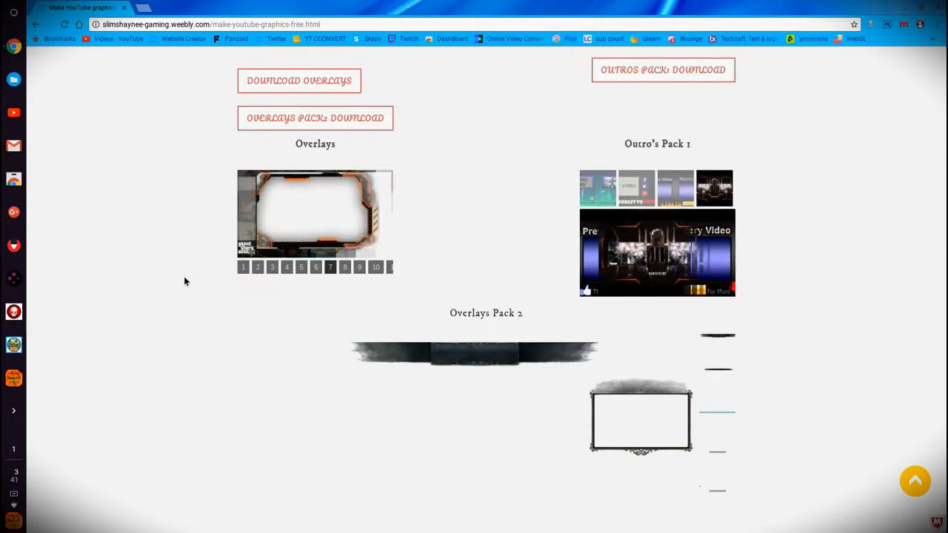
pyautogui.scroll(-2, 276, 227)
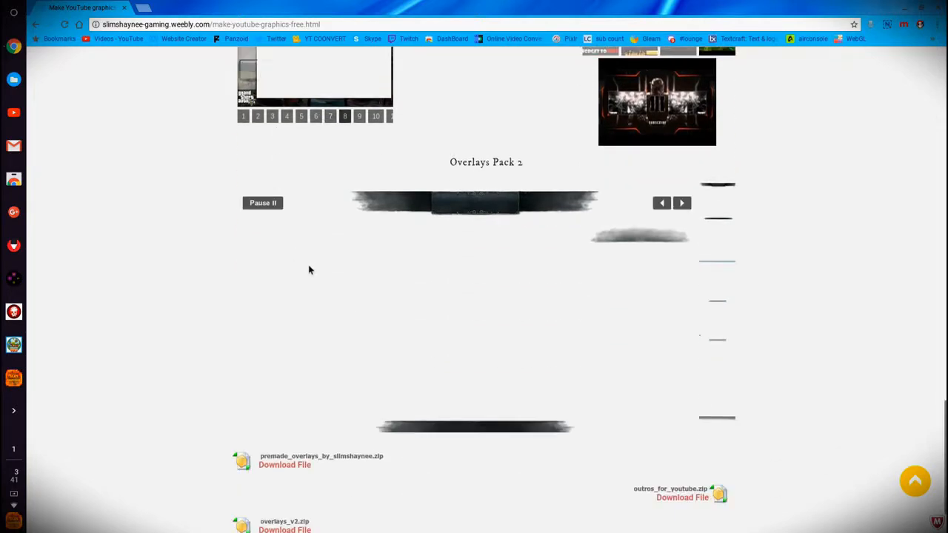
# Download the first overlays pack from the graphics pack section of the page
pyautogui.scroll(2, 339, 245)
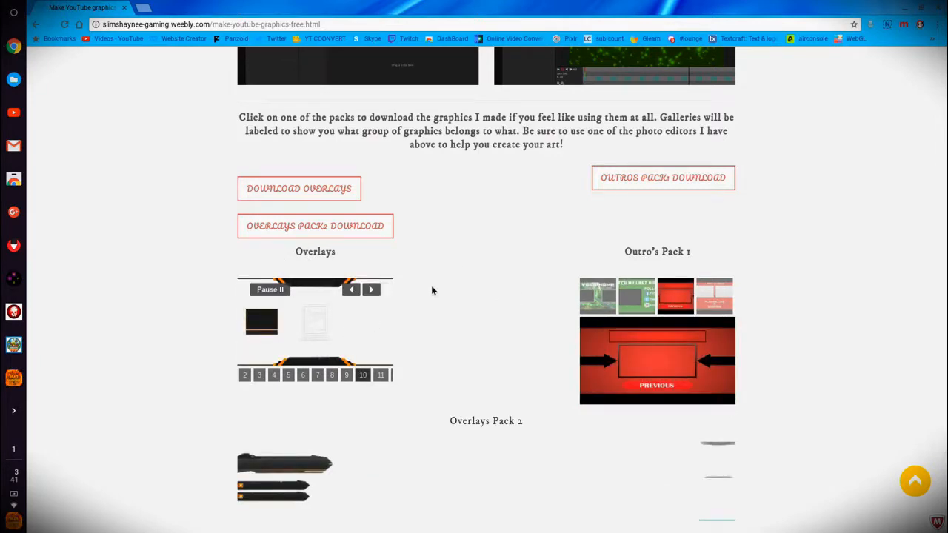
pyautogui.click(303, 191)
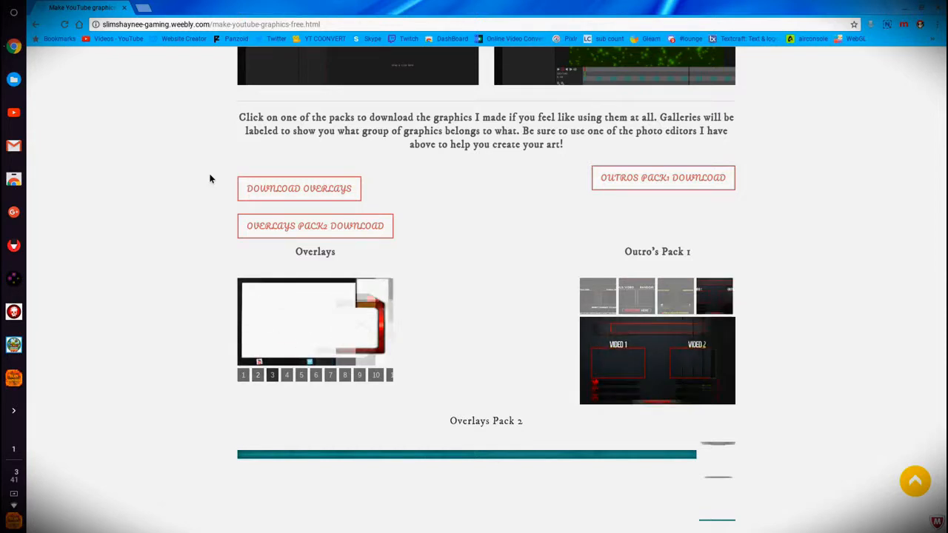
# Open Pixlr Editor in a new tab and load cod overlay 3.jpg from the "premade overlays by slimshaynee" folder in Downloads
pyautogui.click(144, 5)
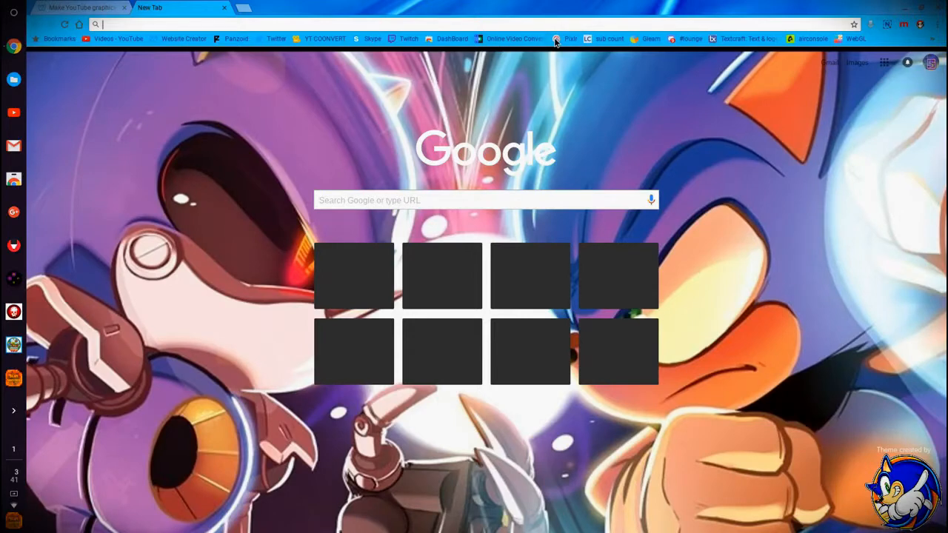
pyautogui.click(557, 40)
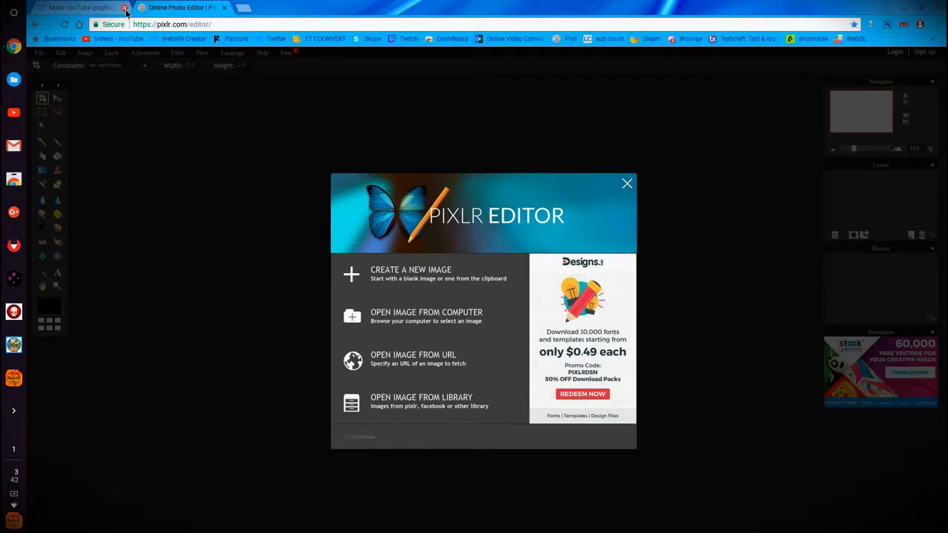
pyautogui.click(453, 315)
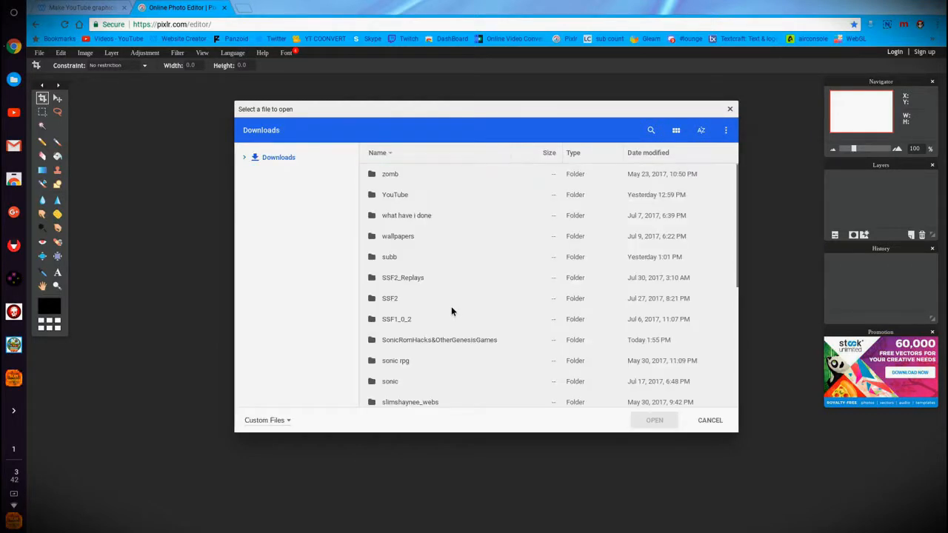
pyautogui.scroll(-5, 453, 341)
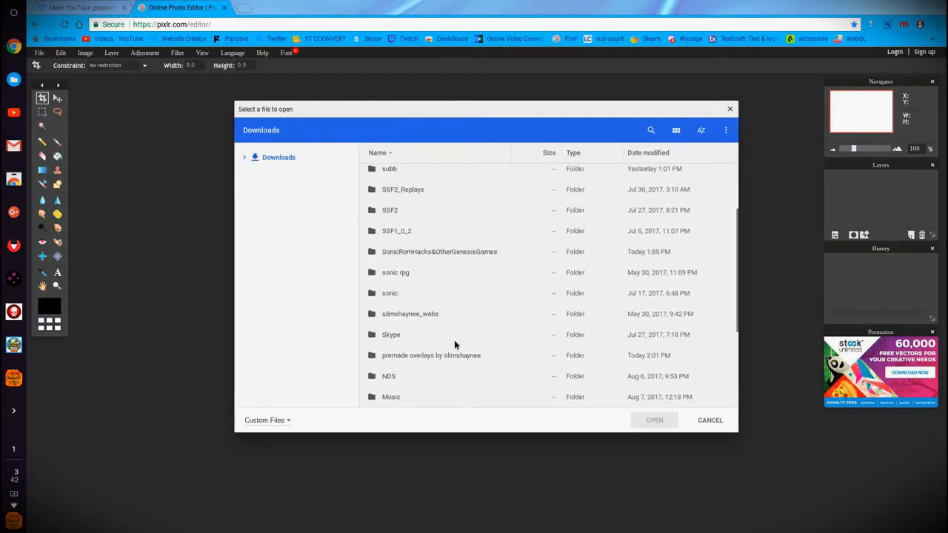
pyautogui.click(457, 345)
pyautogui.doubleClick(458, 349)
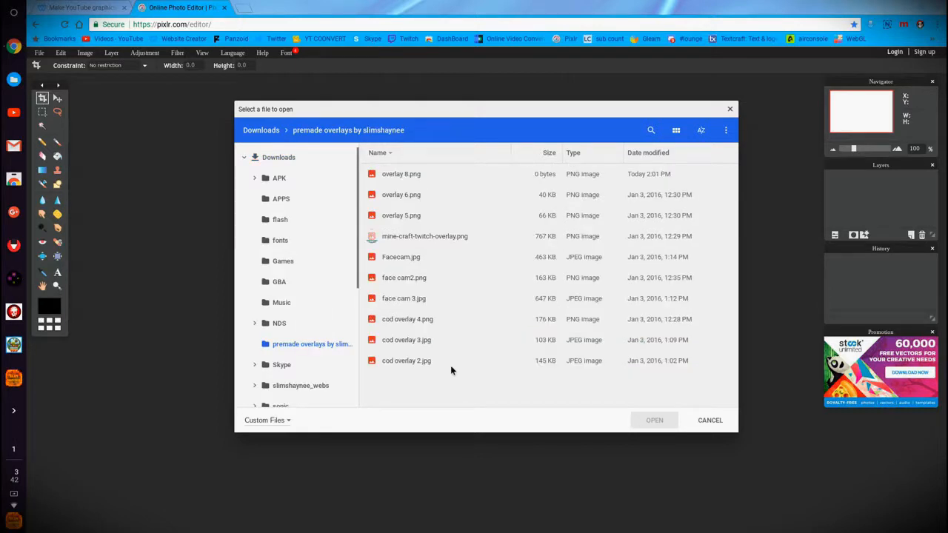
pyautogui.click(418, 340)
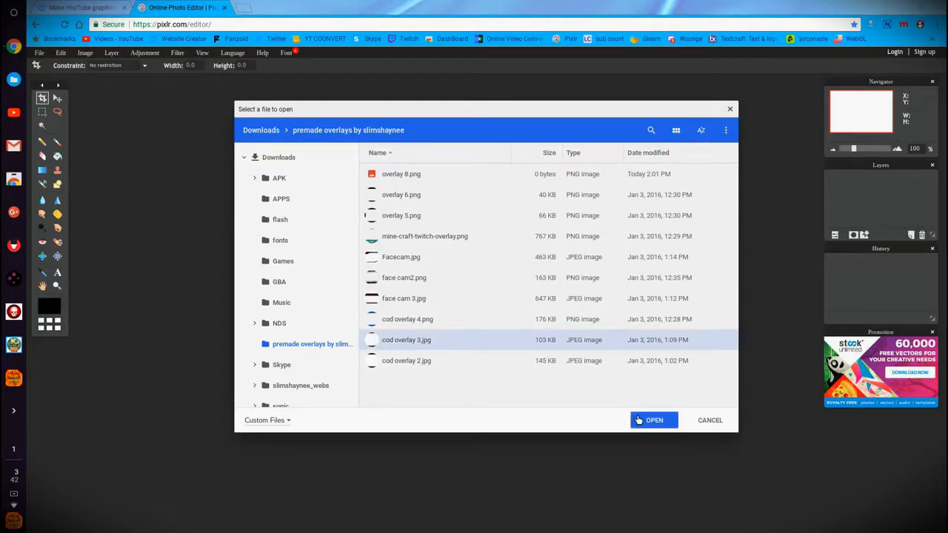
pyautogui.click(642, 420)
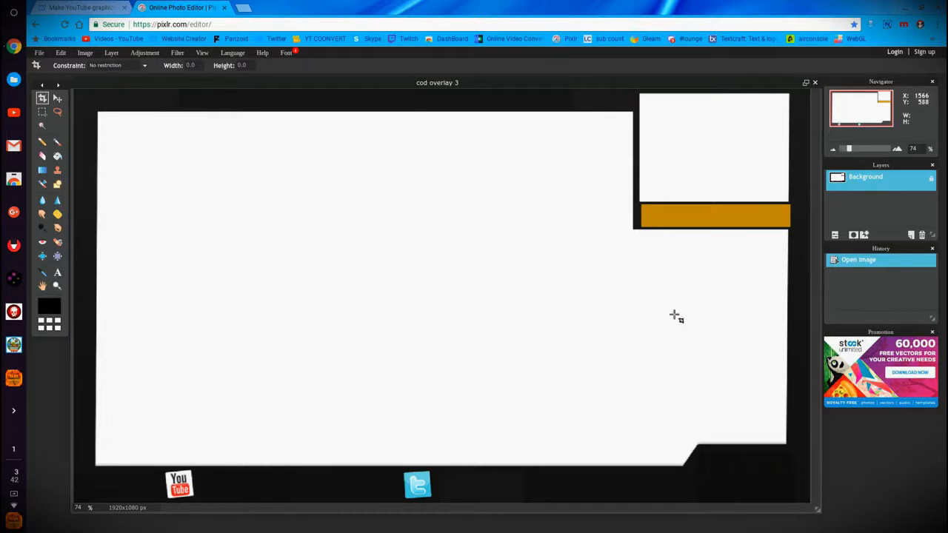
# Unlock the overlay's background layer and activate the Wand tool
pyautogui.moveTo(888, 166); pyautogui.dragTo(913, 164)
pyautogui.click(926, 179)
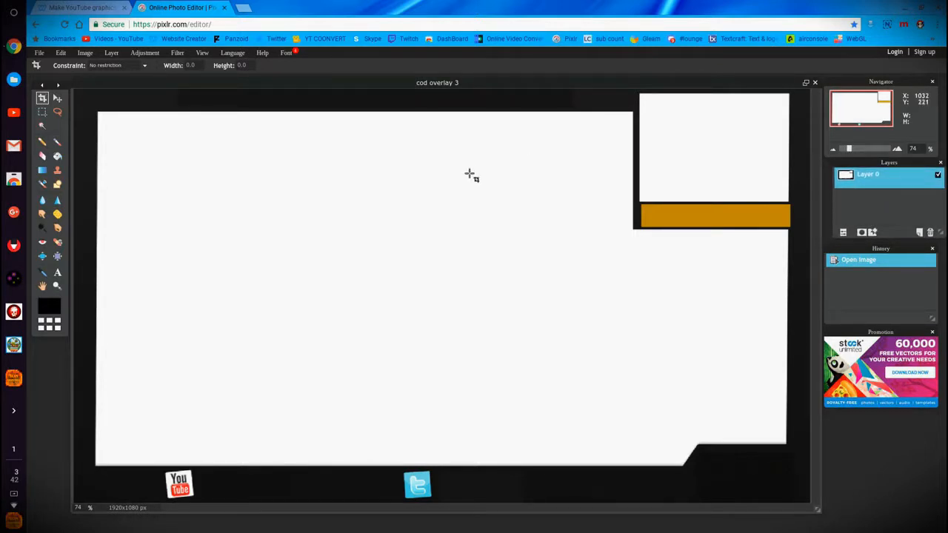
pyautogui.click(42, 126)
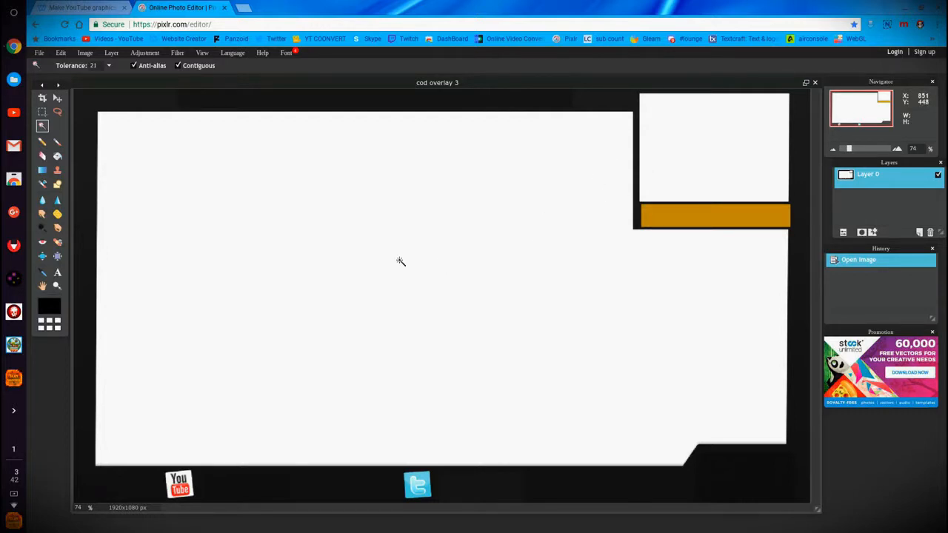
# Try selecting the large white gameplay area with the Wand at tolerances 21 and 41, shifting each selection outline aside
pyautogui.click(400, 262)
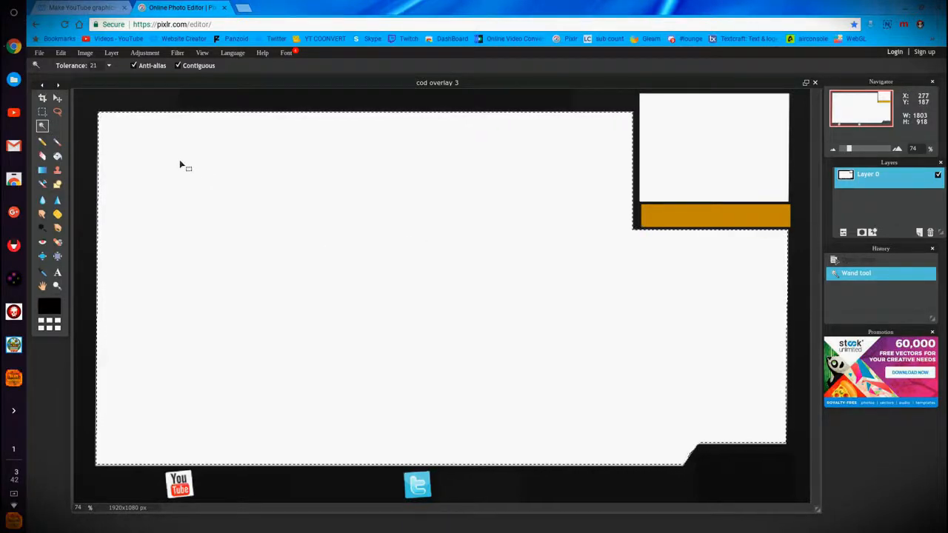
pyautogui.moveTo(178, 159); pyautogui.dragTo(509, 310)
pyautogui.click(107, 67)
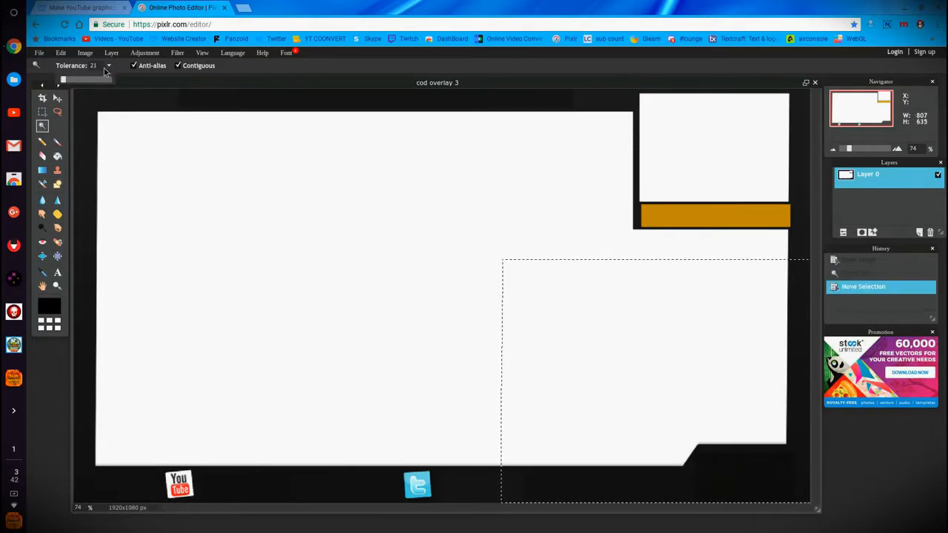
pyautogui.moveTo(64, 79); pyautogui.dragTo(67, 80)
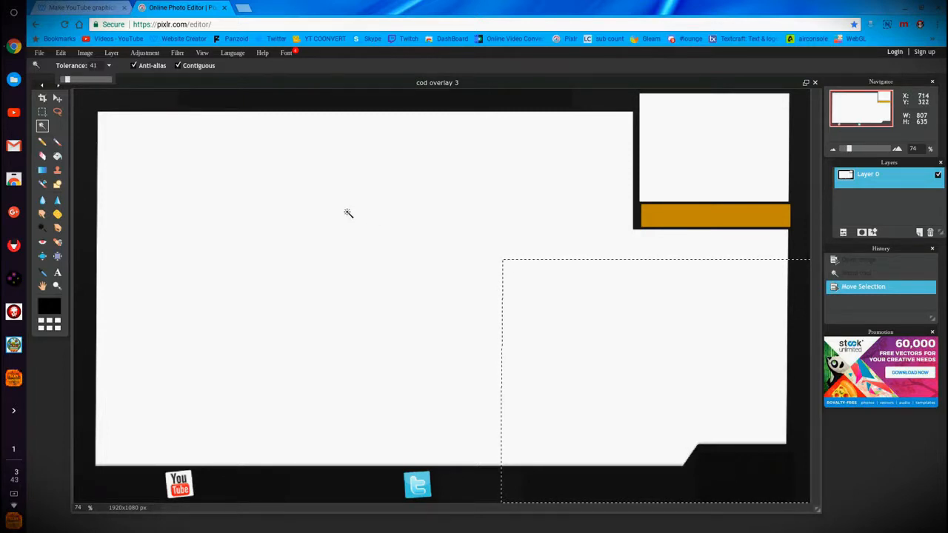
pyautogui.click(348, 213)
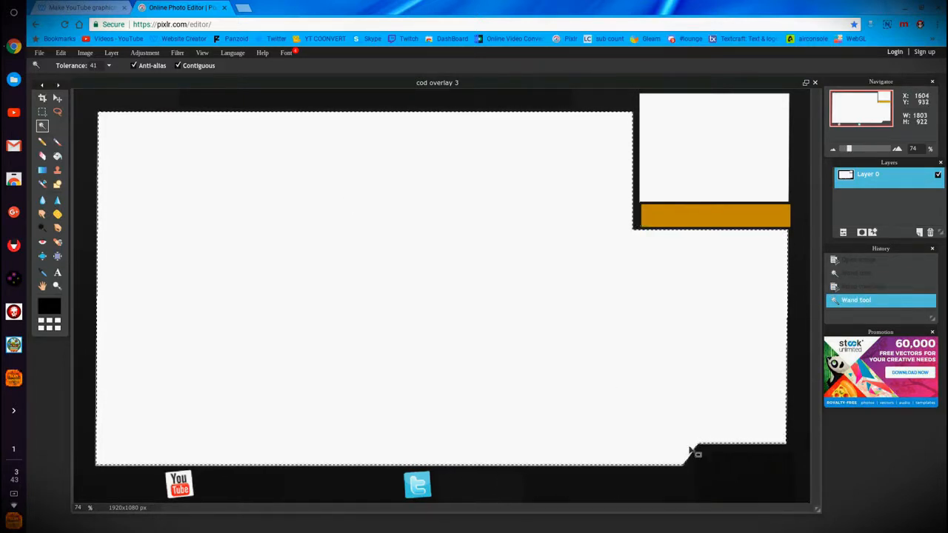
pyautogui.moveTo(188, 176); pyautogui.dragTo(468, 309)
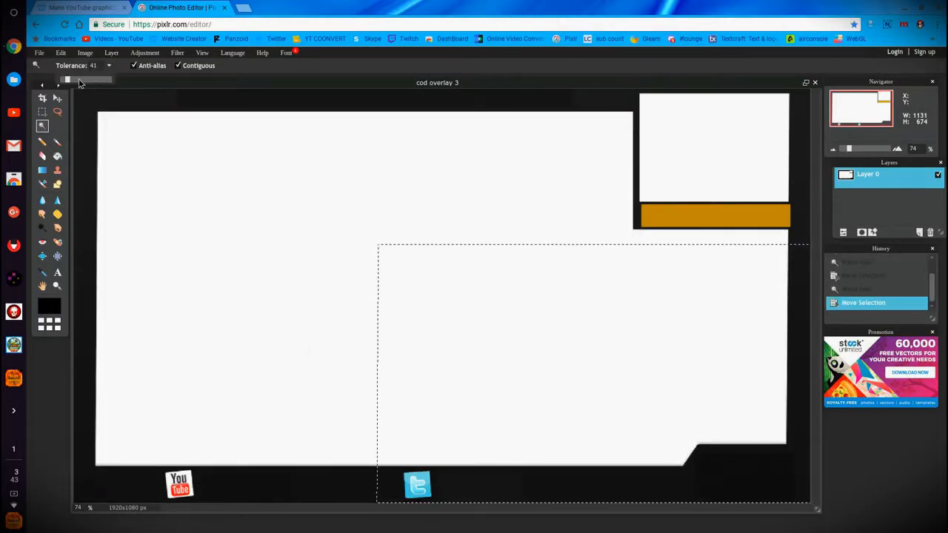
# Set the Wand tolerance to 59, select the large white gameplay area and clear it to transparency
pyautogui.moveTo(67, 80); pyautogui.dragTo(70, 81)
pyautogui.click(306, 211)
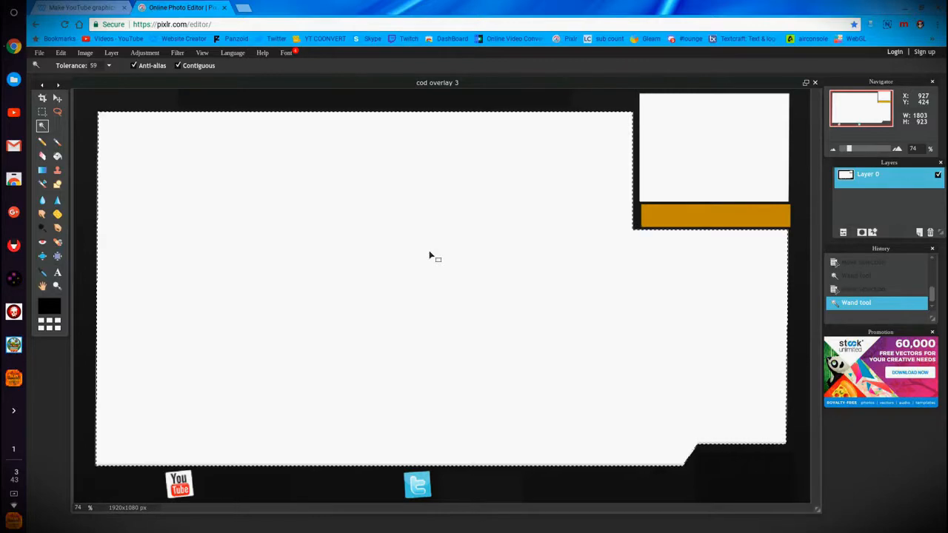
pyautogui.press('Delete')
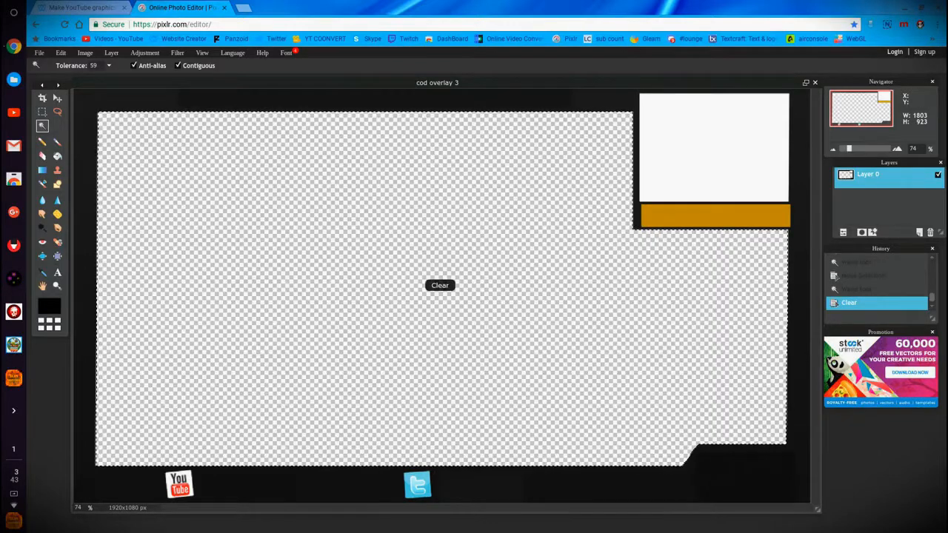
pyautogui.moveTo(468, 242); pyautogui.dragTo(597, 340)
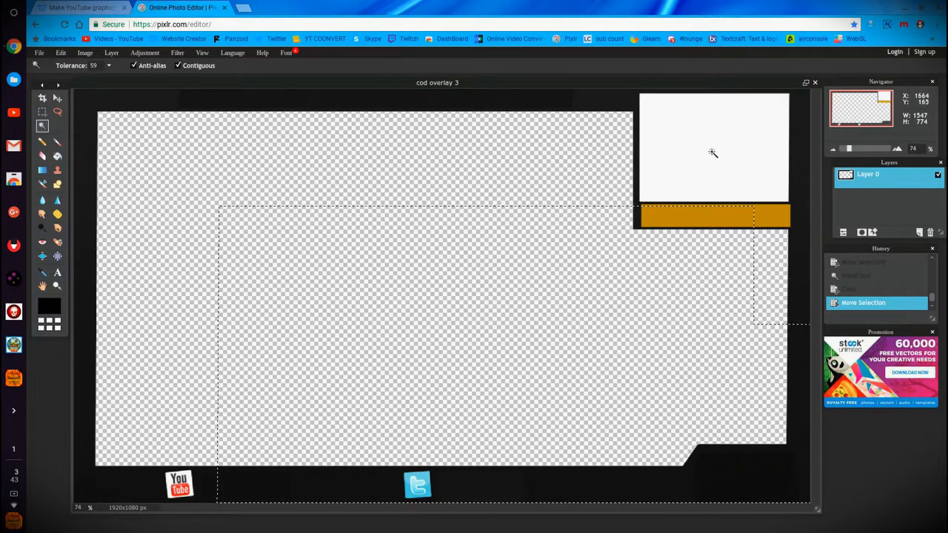
# Raise the Wand tolerance to 89, select the white facecam box above the orange bar and clear it to transparency
pyautogui.click(713, 152)
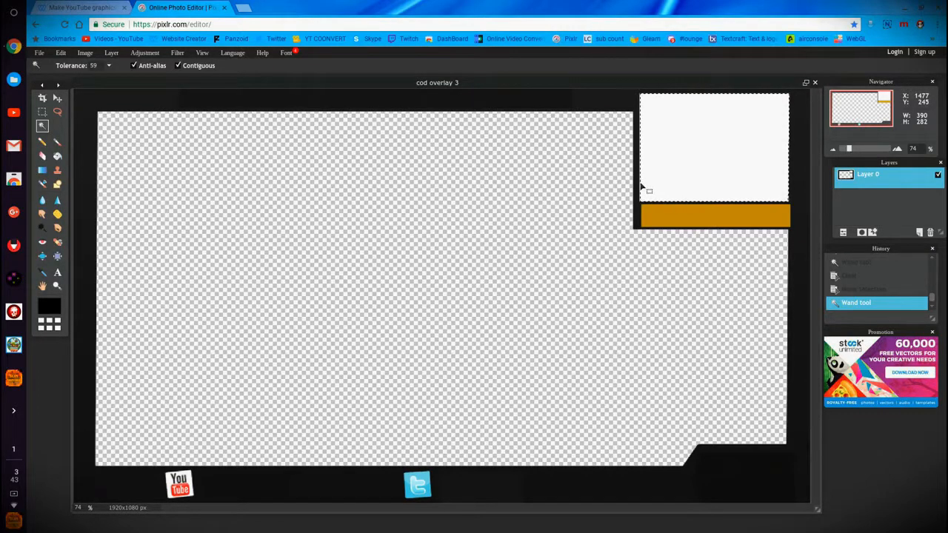
pyautogui.click(108, 66)
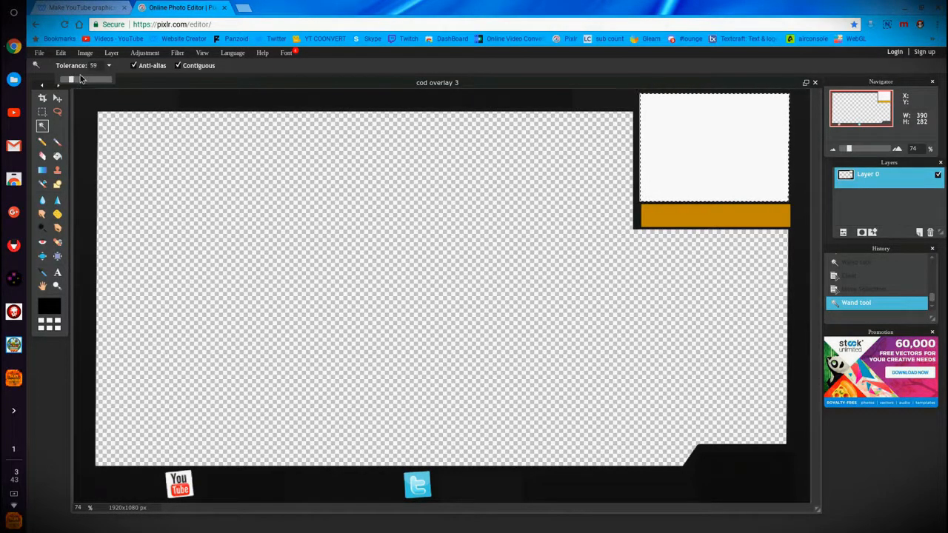
pyautogui.moveTo(77, 83); pyautogui.dragTo(79, 80)
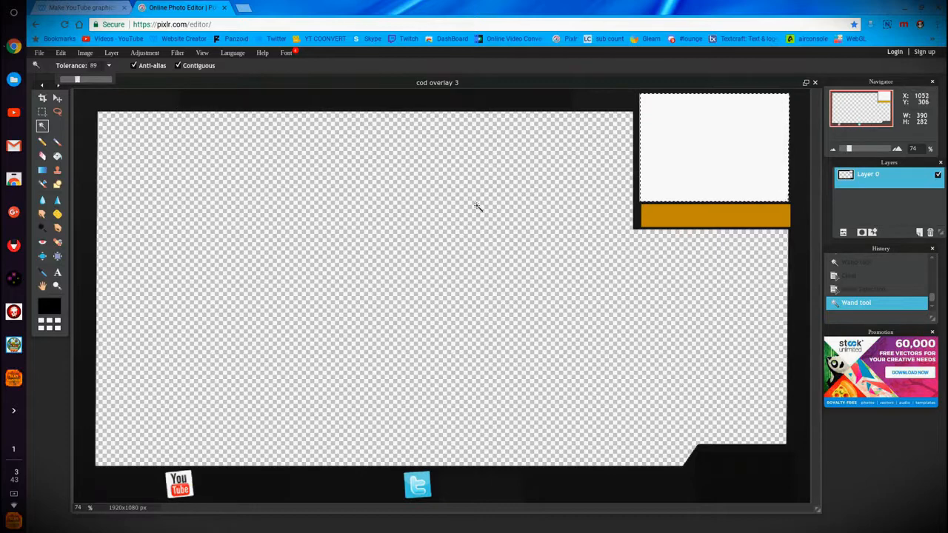
pyautogui.click(485, 205)
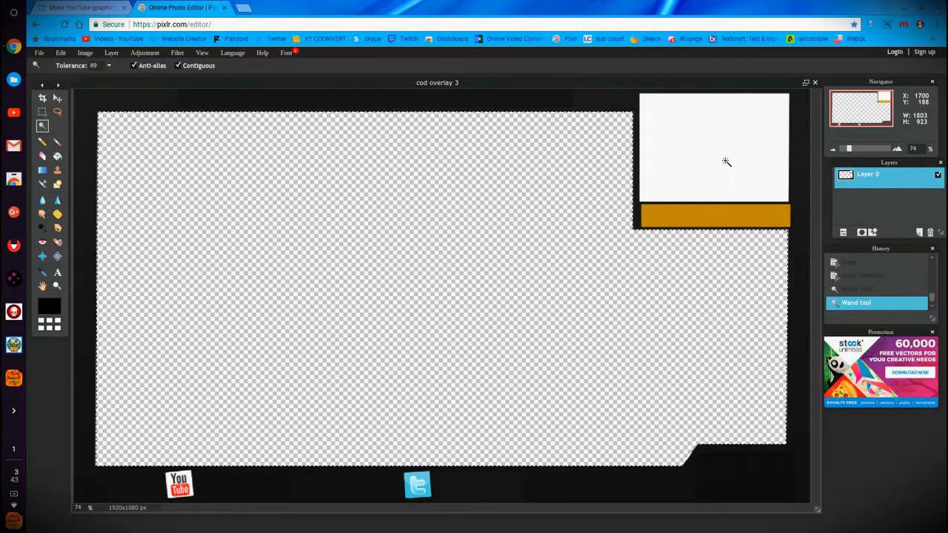
pyautogui.click(726, 160)
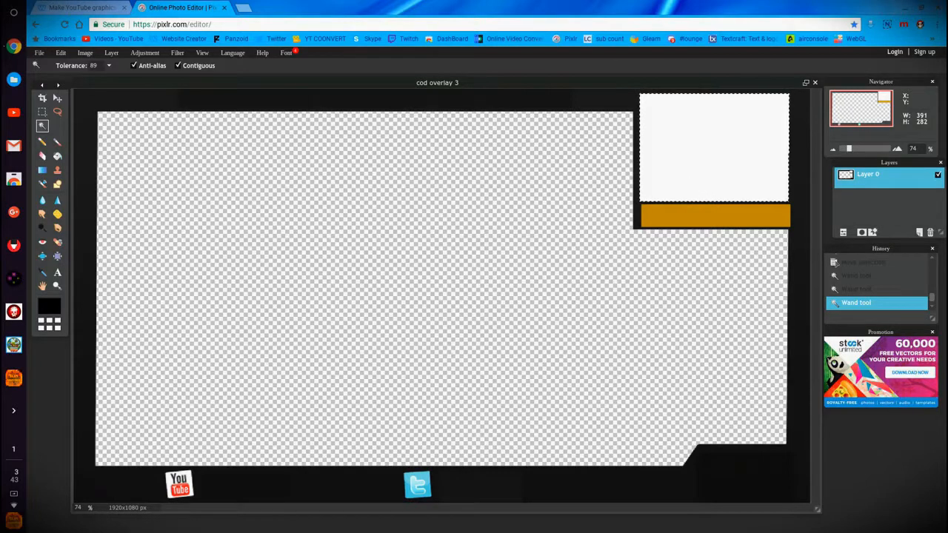
pyautogui.press('Delete')
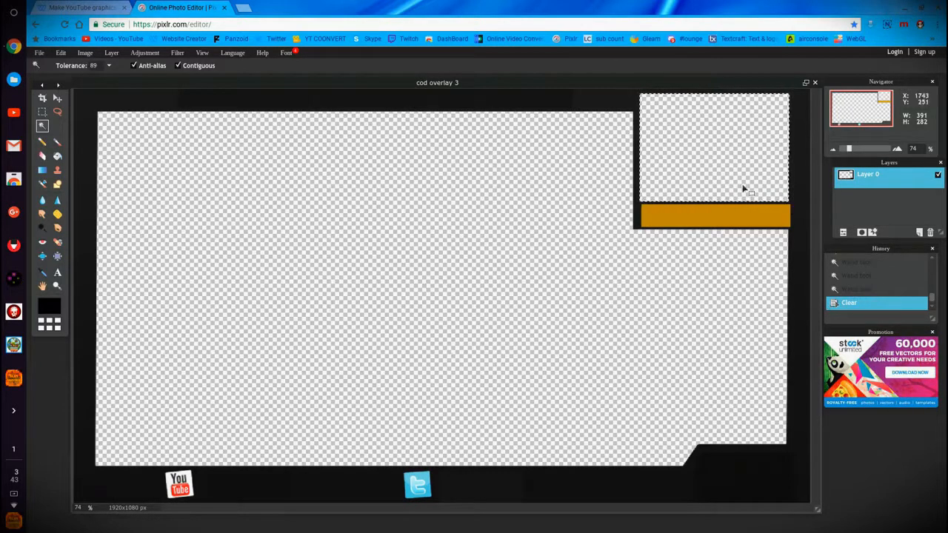
# Save the transparent overlay to the Downloads folder as a full-quality PNG named "cod overlay"
pyautogui.click(39, 53)
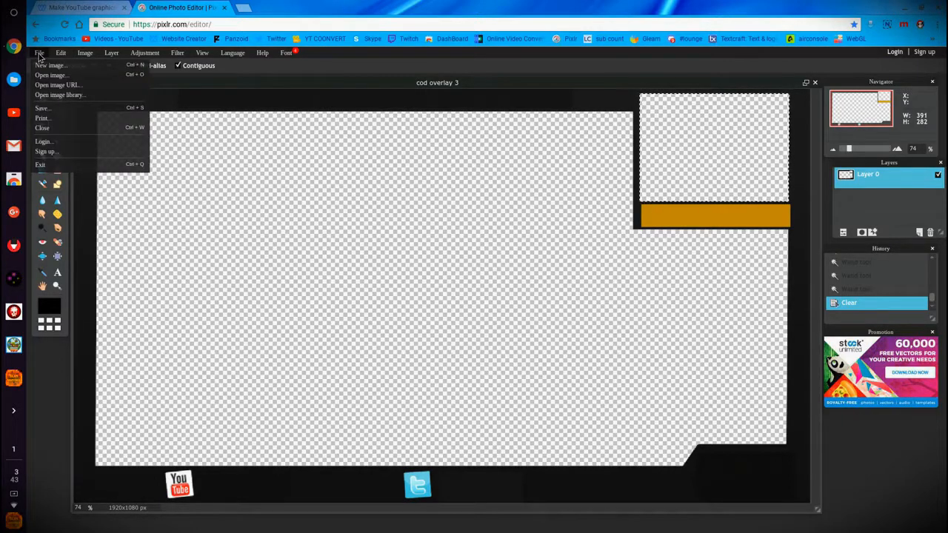
pyautogui.click(44, 109)
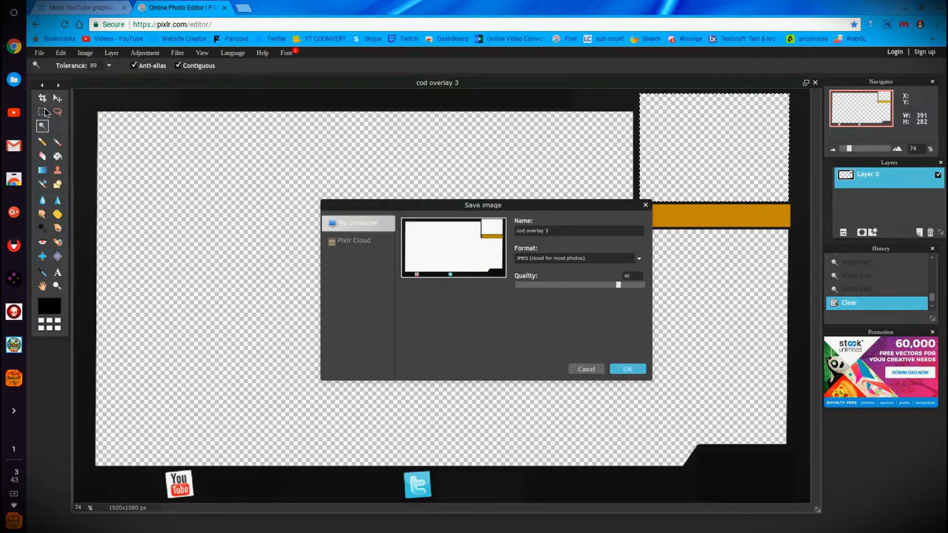
pyautogui.press('Return')
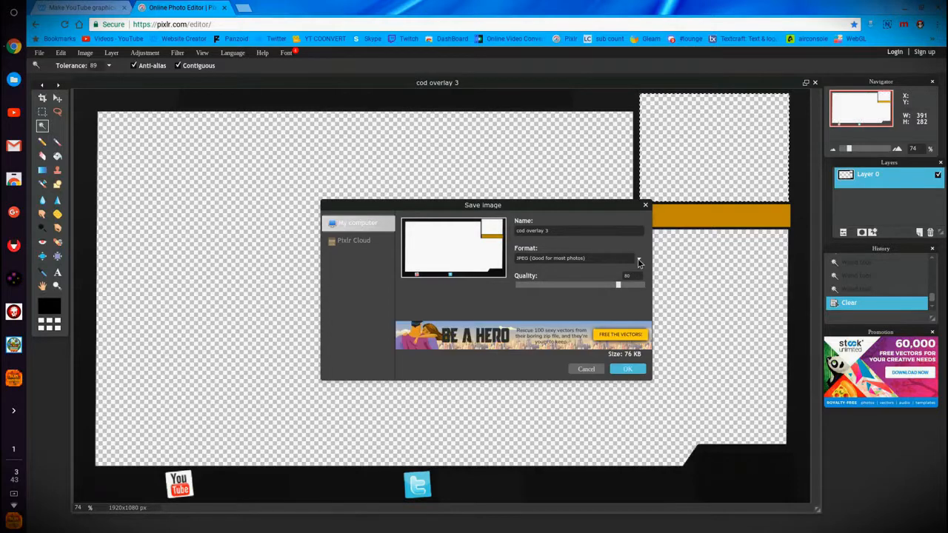
pyautogui.click(631, 259)
pyautogui.click(561, 283)
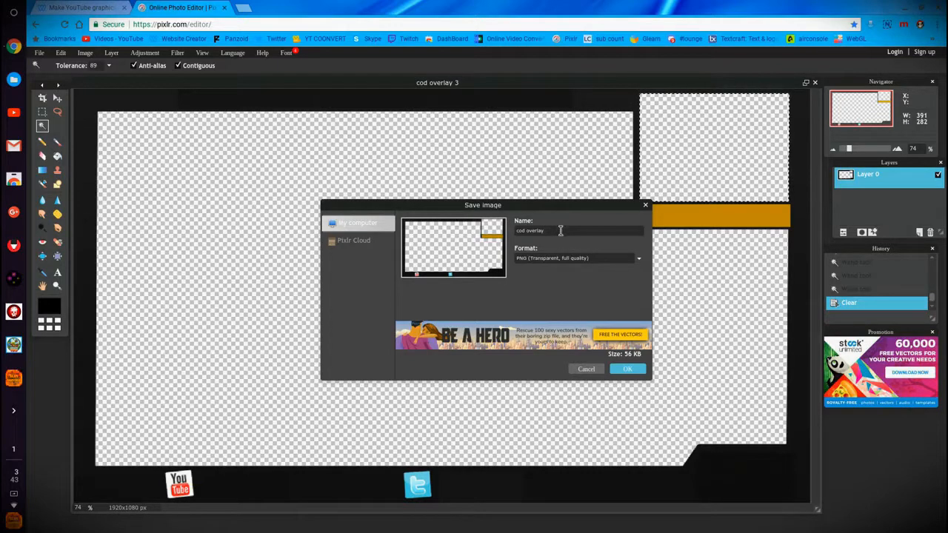
pyautogui.click(629, 370)
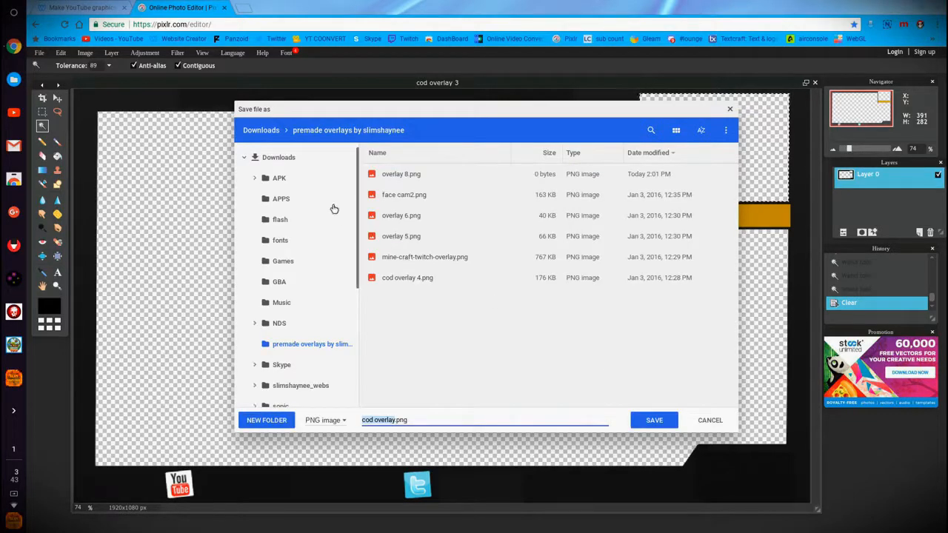
pyautogui.click(302, 158)
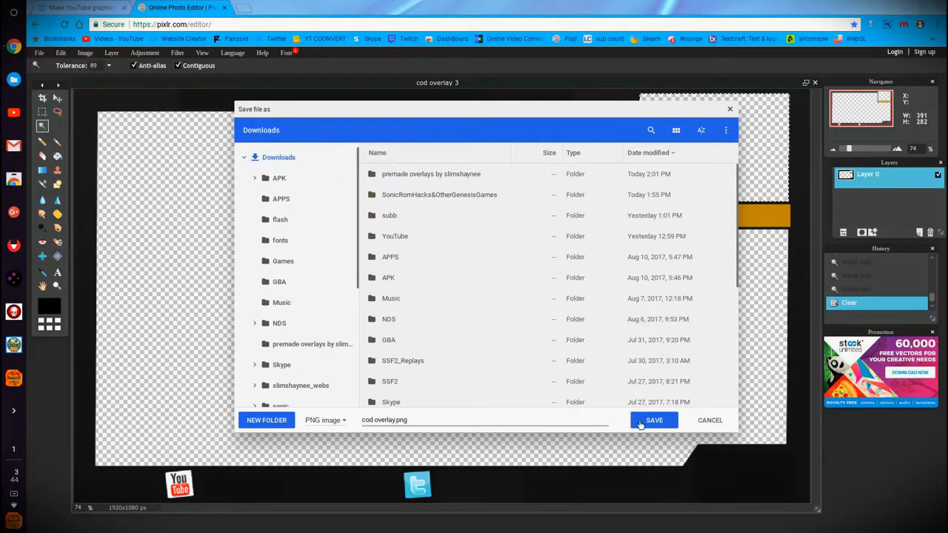
pyautogui.click(652, 421)
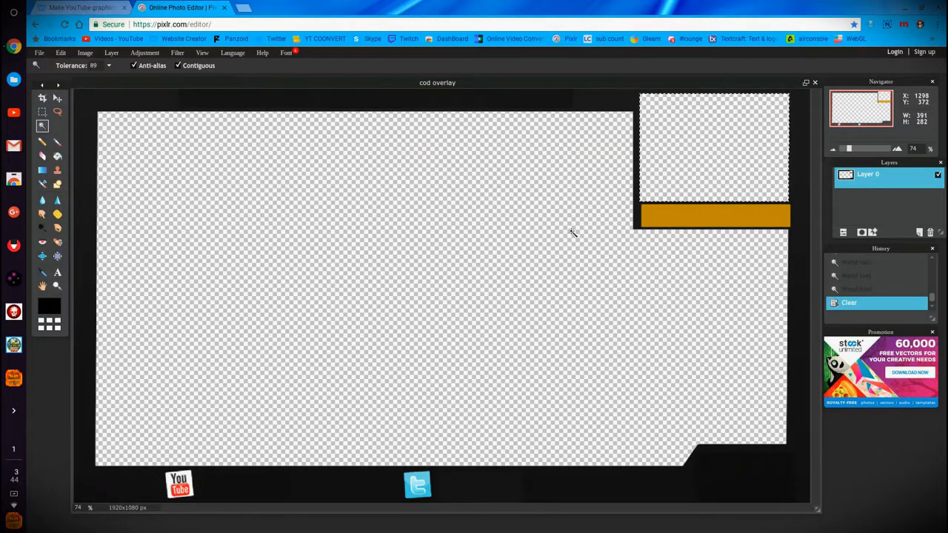
# Close the Pixlr editor, leaving the site, and open fotor.com in a new tab
pyautogui.click(224, 7)
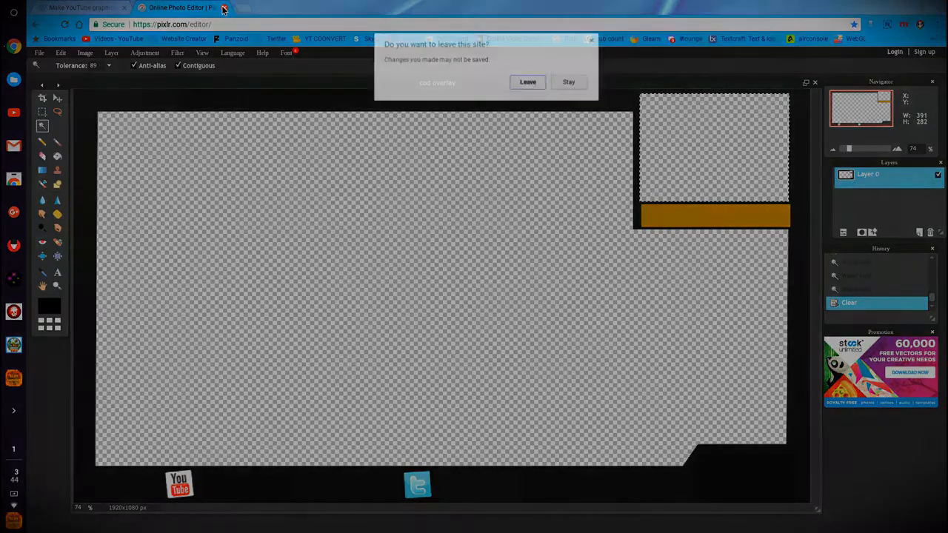
pyautogui.click(526, 83)
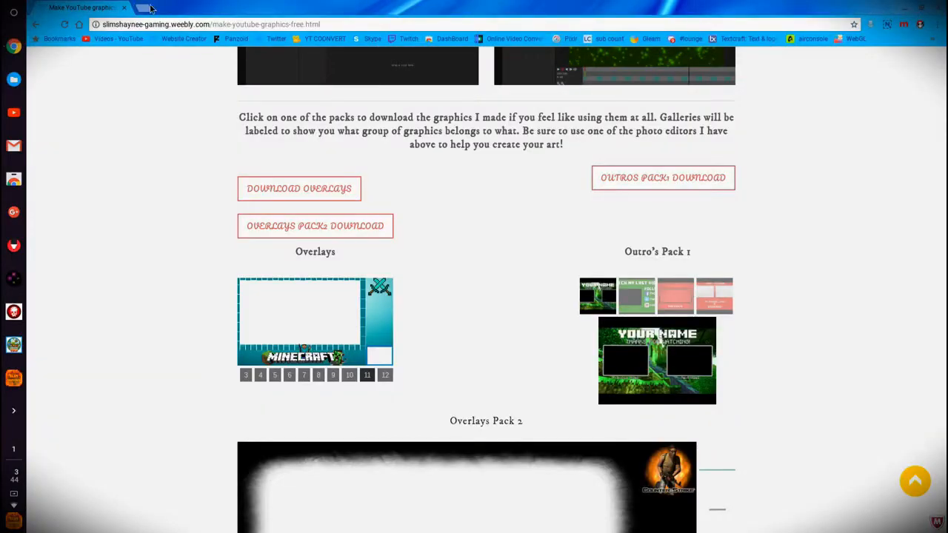
pyautogui.click(148, 7)
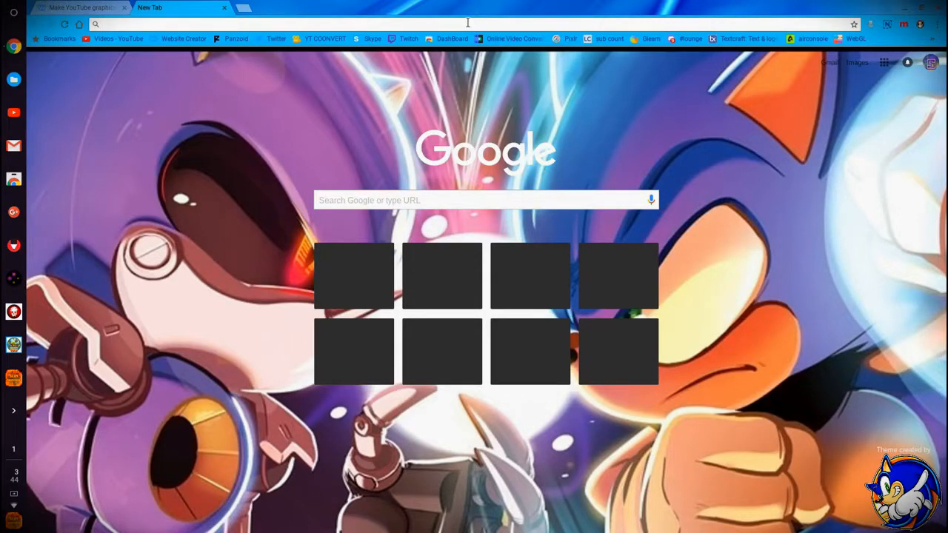
pyautogui.write('fotor.com')
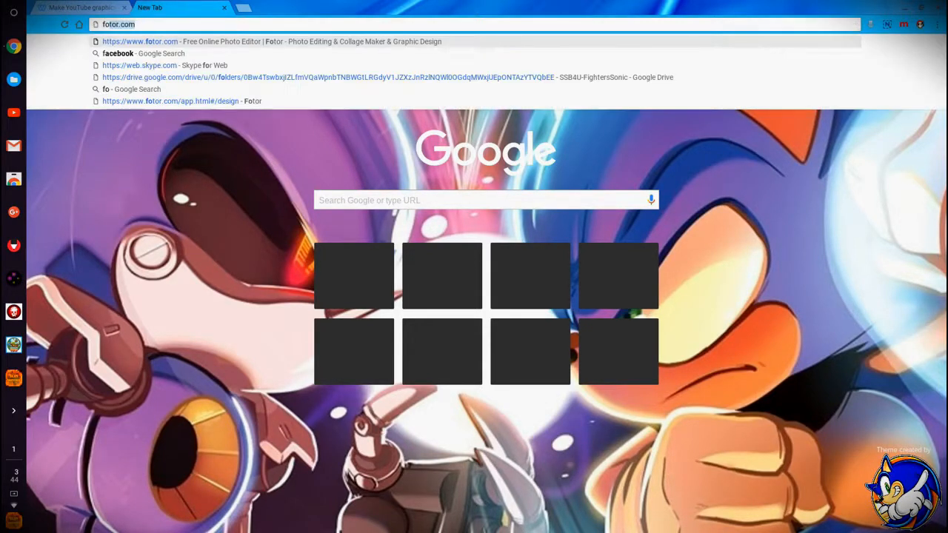
pyautogui.press('Return')
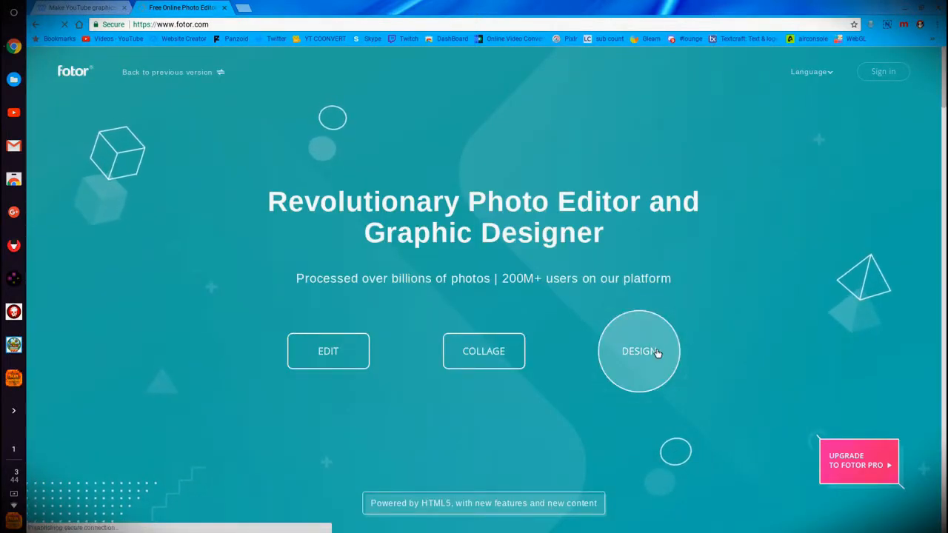
# Switch to the previous version of Fotor's design tool and close the tab with the new version's home page
pyautogui.click(642, 352)
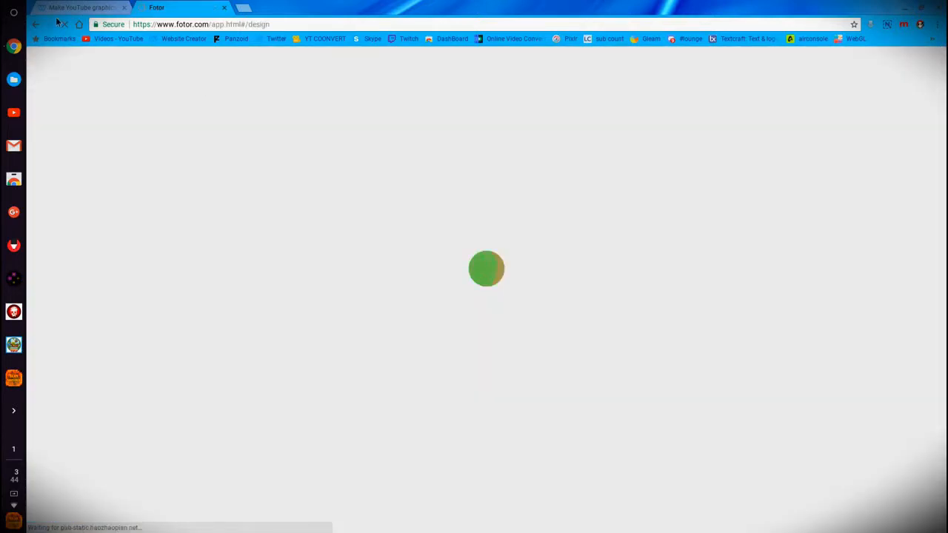
pyautogui.click(34, 25)
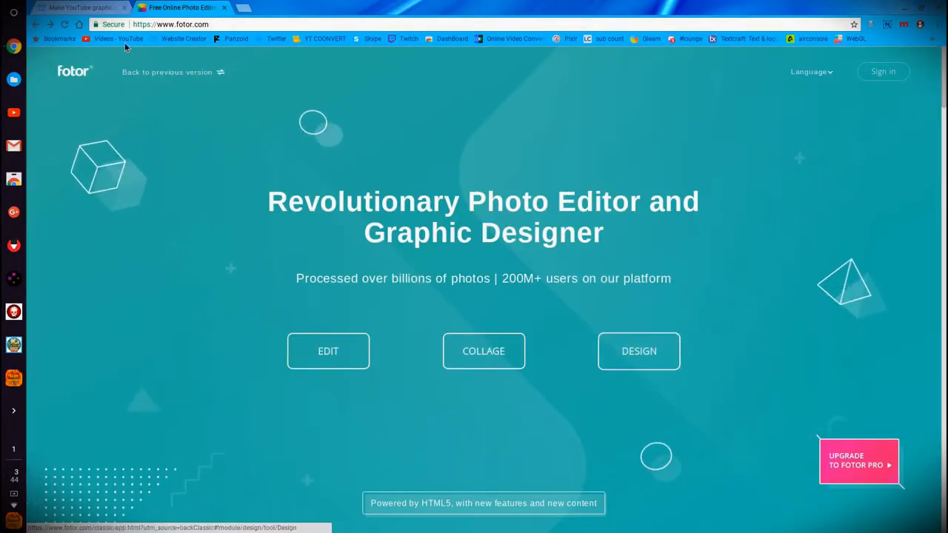
pyautogui.click(172, 73)
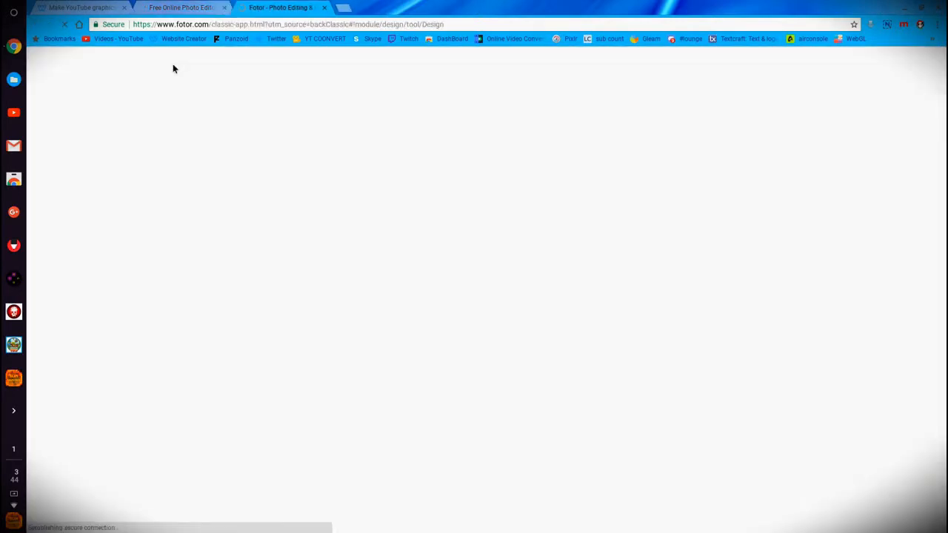
pyautogui.click(225, 7)
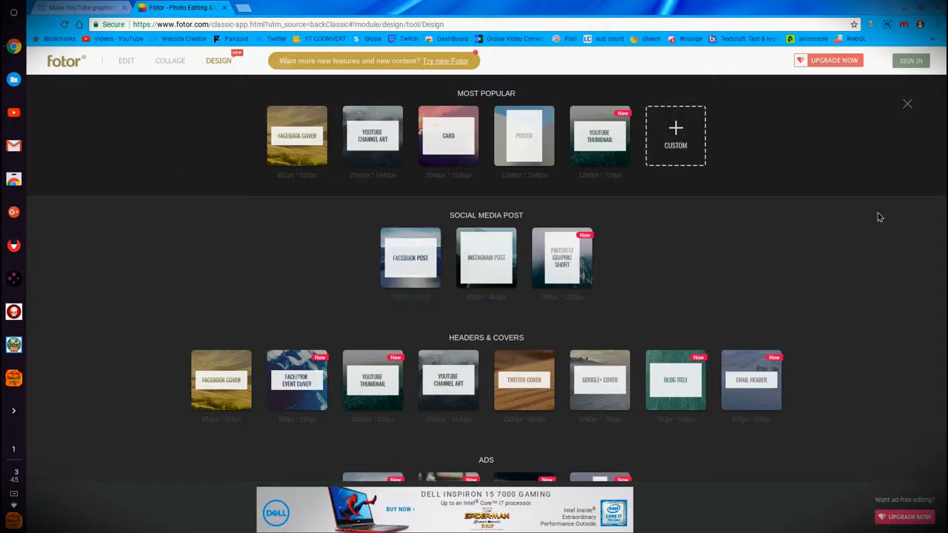
# Start a custom design and set its canvas size to 1920 x 1080 pixels
pyautogui.click(699, 145)
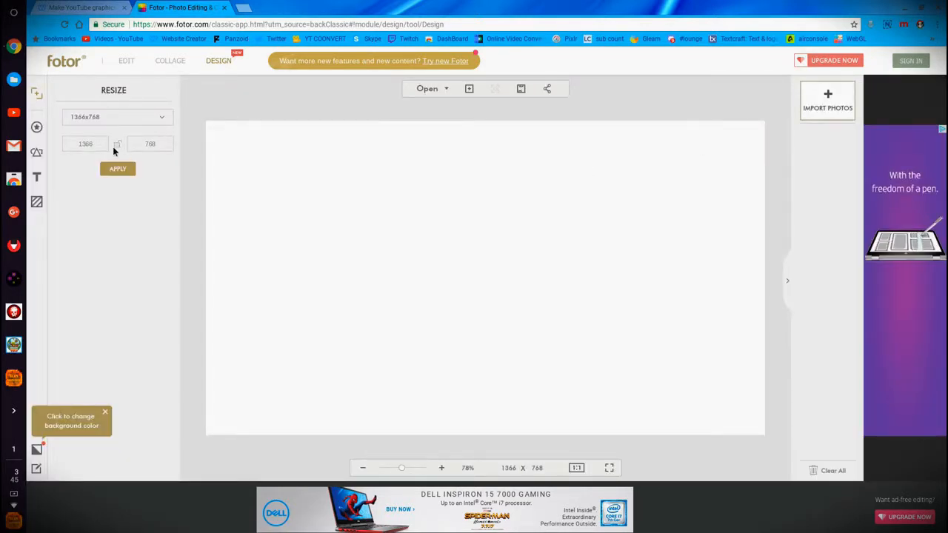
pyautogui.click(85, 146)
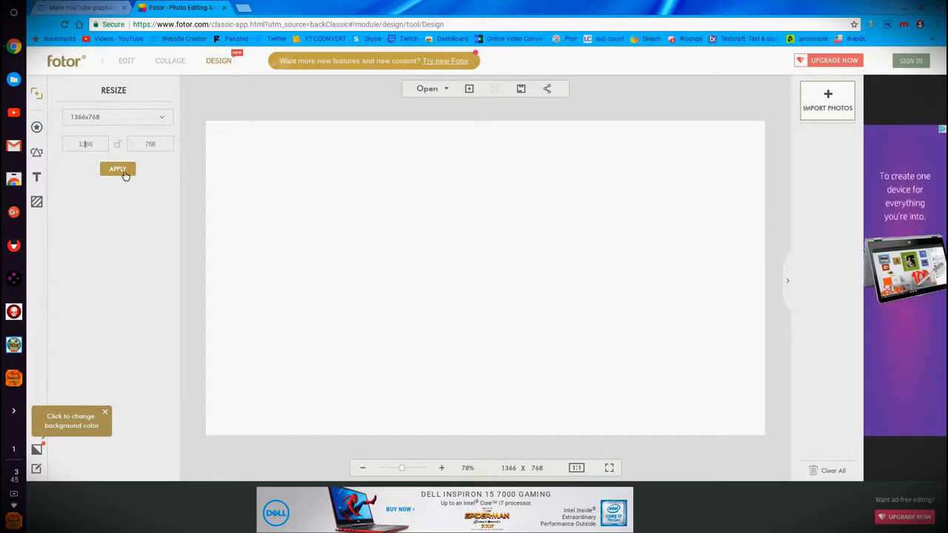
pyautogui.press('BackSpace')
pyautogui.write('9')
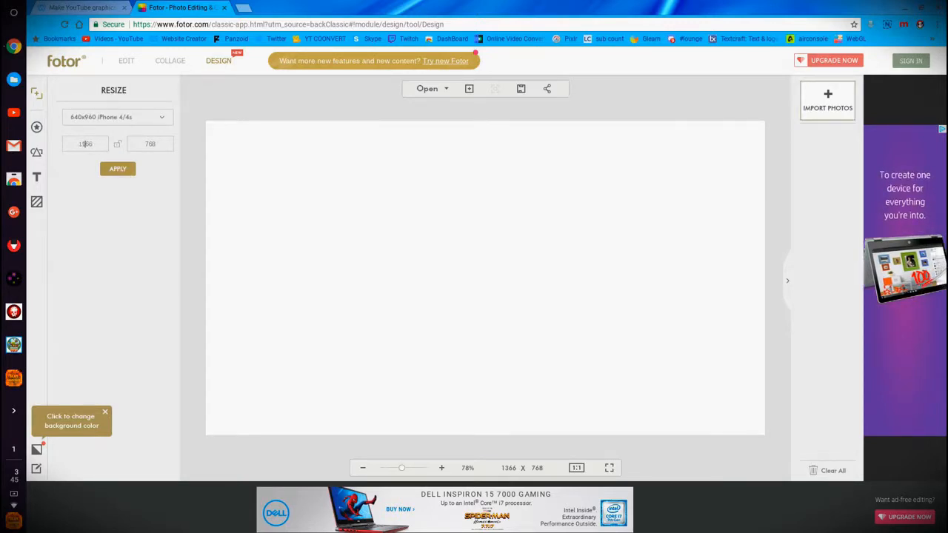
pyautogui.write('20')
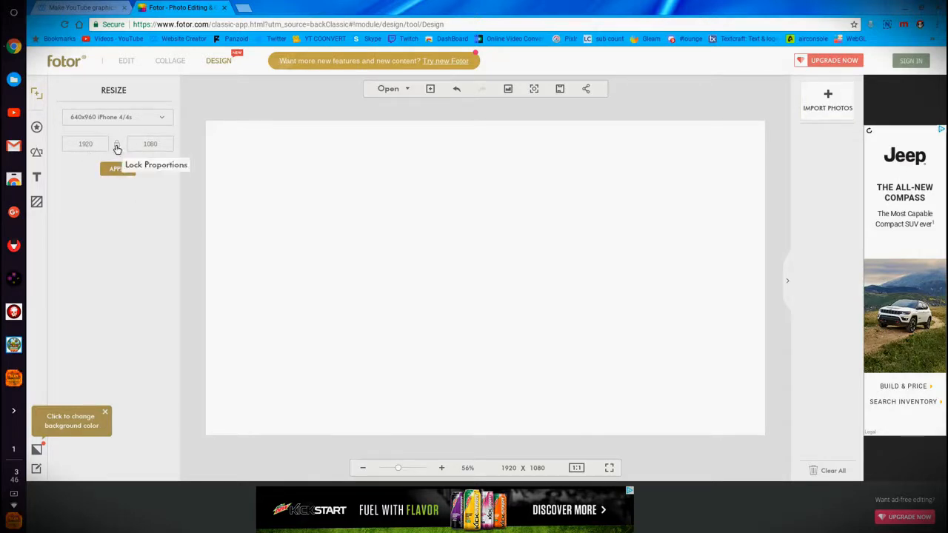
# Import "cod overlay.png" from the Downloads folder and place it on the canvas
pyautogui.click(831, 107)
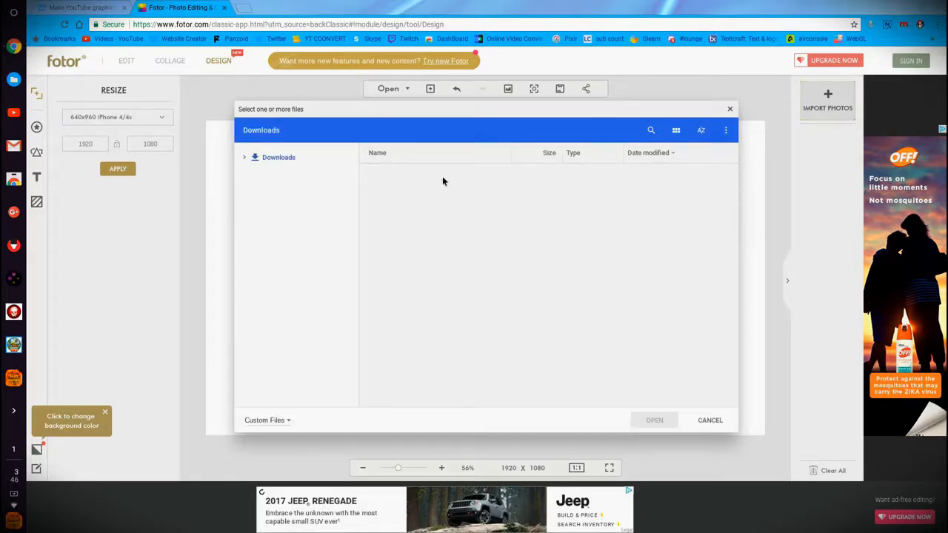
pyautogui.scroll(-5, 472, 378)
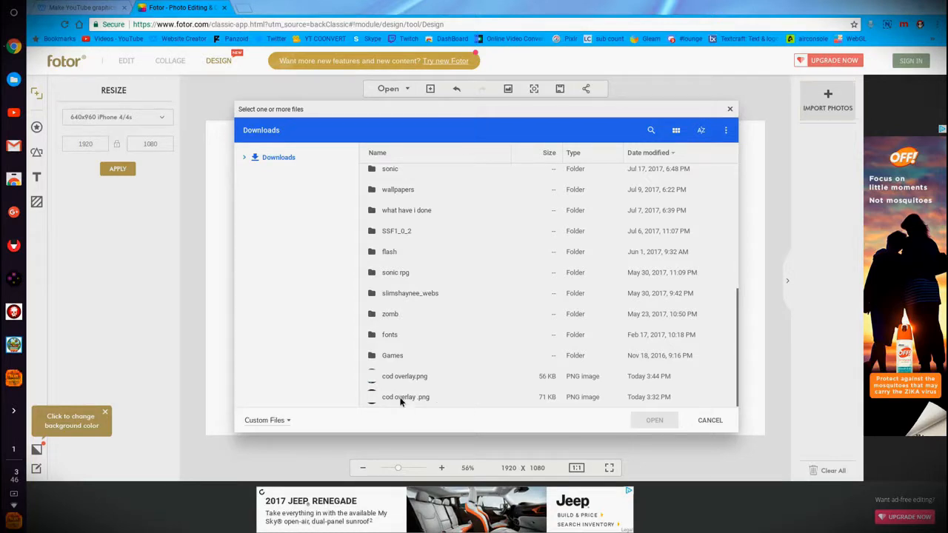
pyautogui.click(441, 377)
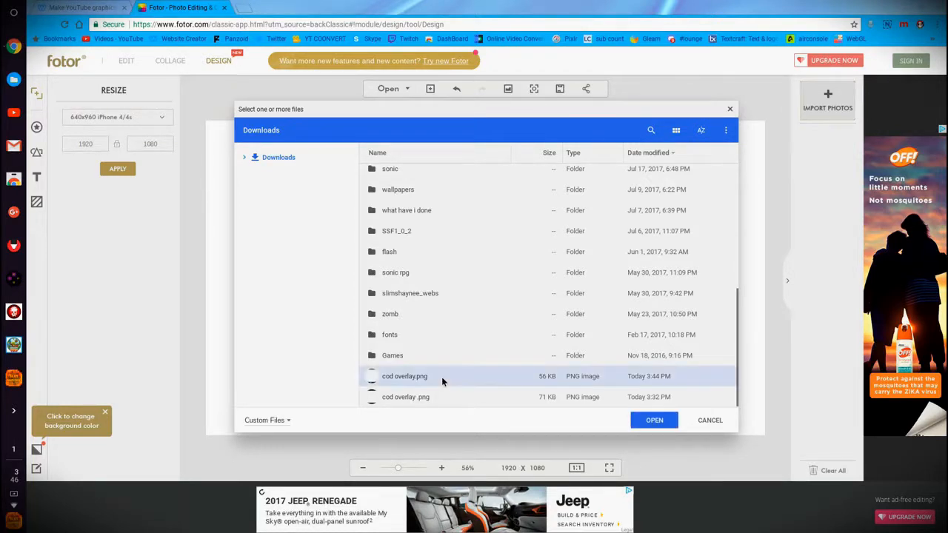
pyautogui.click(648, 419)
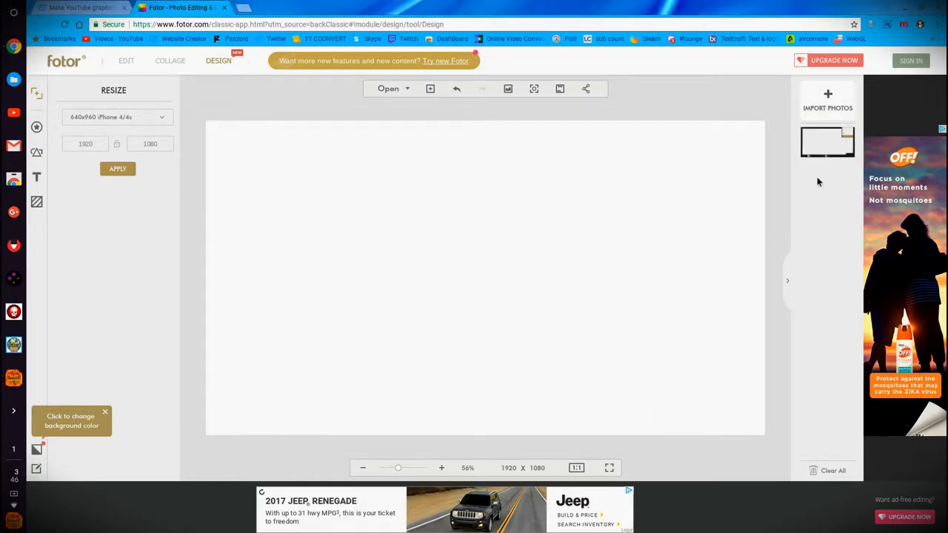
pyautogui.click(816, 143)
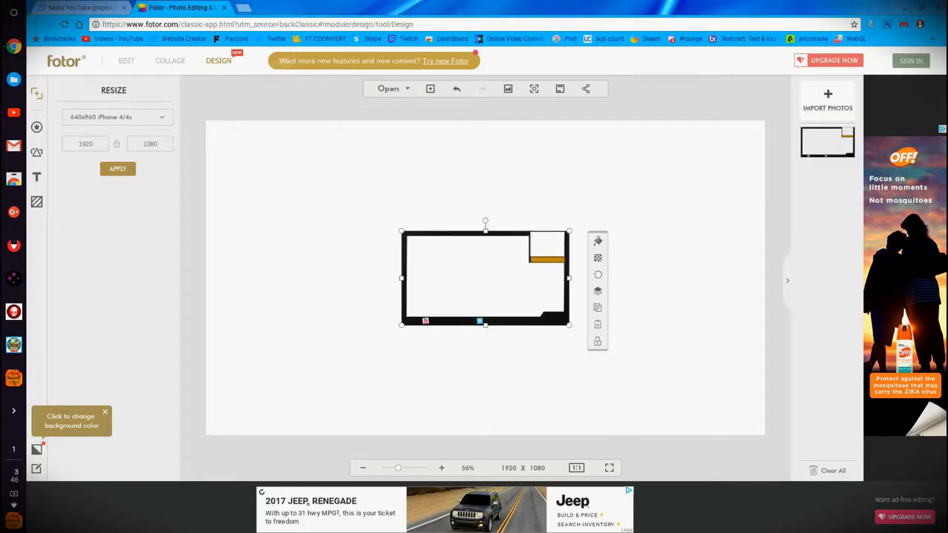
# Align the overlay image with the canvas's upper-left corner and enlarge it to fill the whole 1920 x 1080 canvas
pyautogui.moveTo(486, 279); pyautogui.dragTo(633, 125)
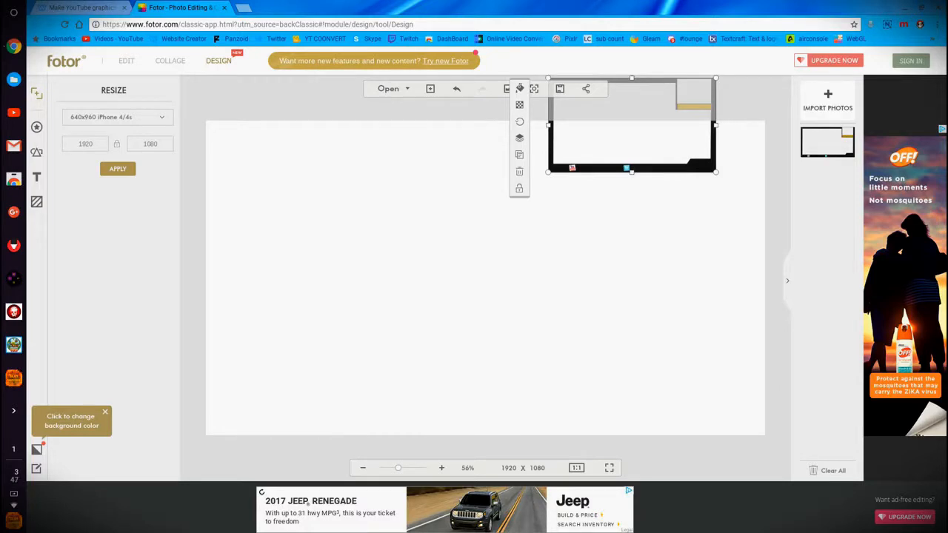
pyautogui.moveTo(632, 124); pyautogui.dragTo(290, 167)
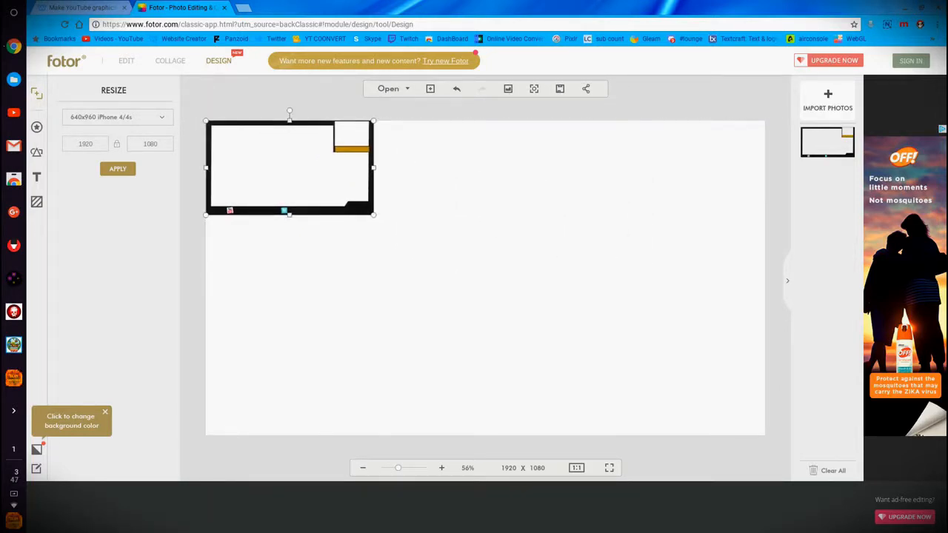
pyautogui.moveTo(374, 215); pyautogui.dragTo(765, 436)
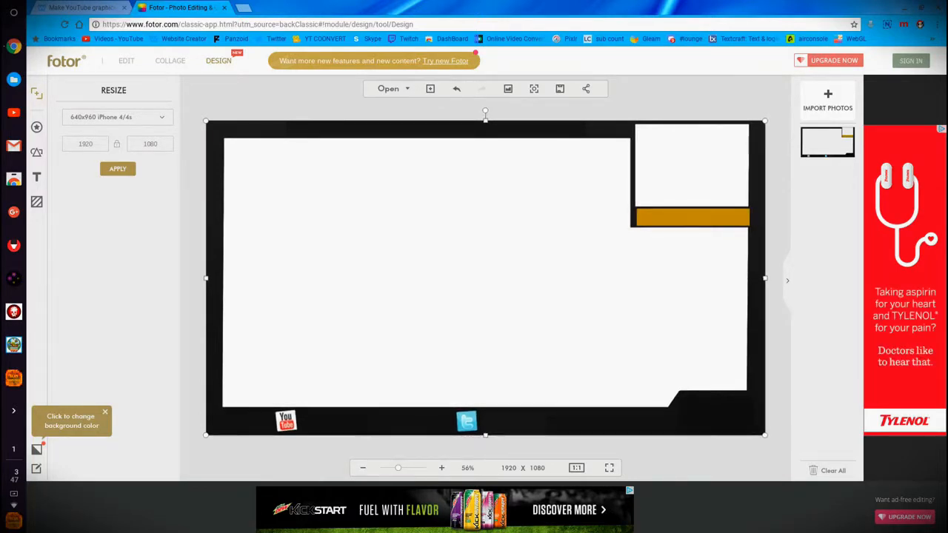
pyautogui.click(750, 454)
pyautogui.click(717, 416)
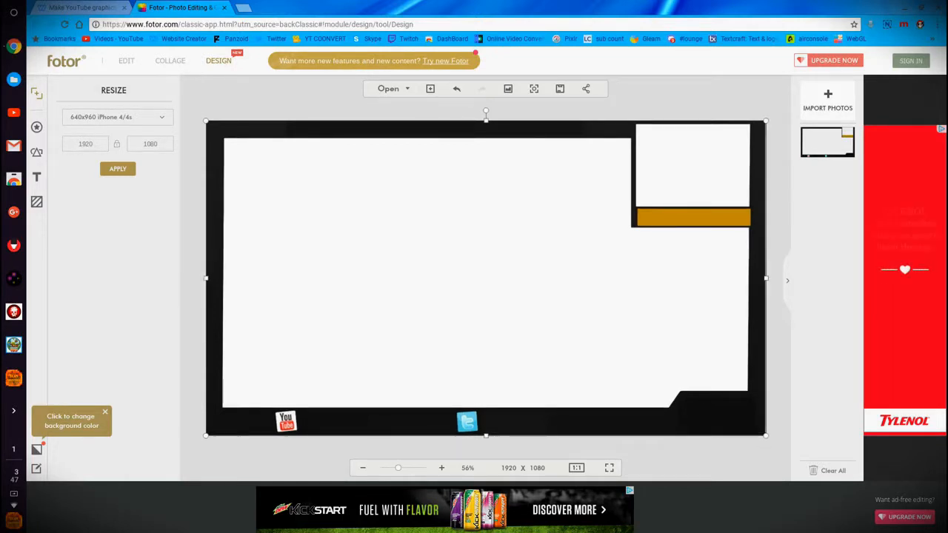
pyautogui.click(757, 445)
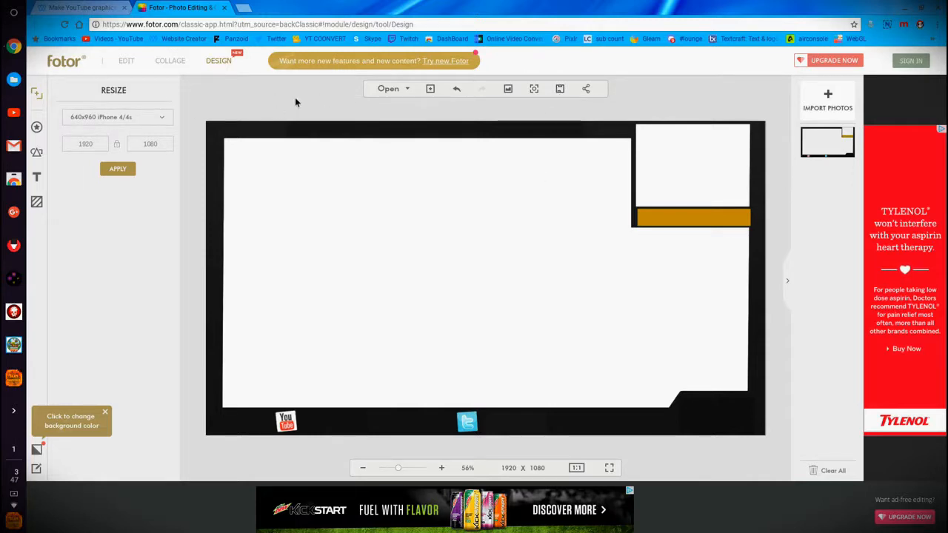
# Add a text box and shrink it to fit between the YouTube and Twitter icons in the overlay's lower bar
pyautogui.click(37, 182)
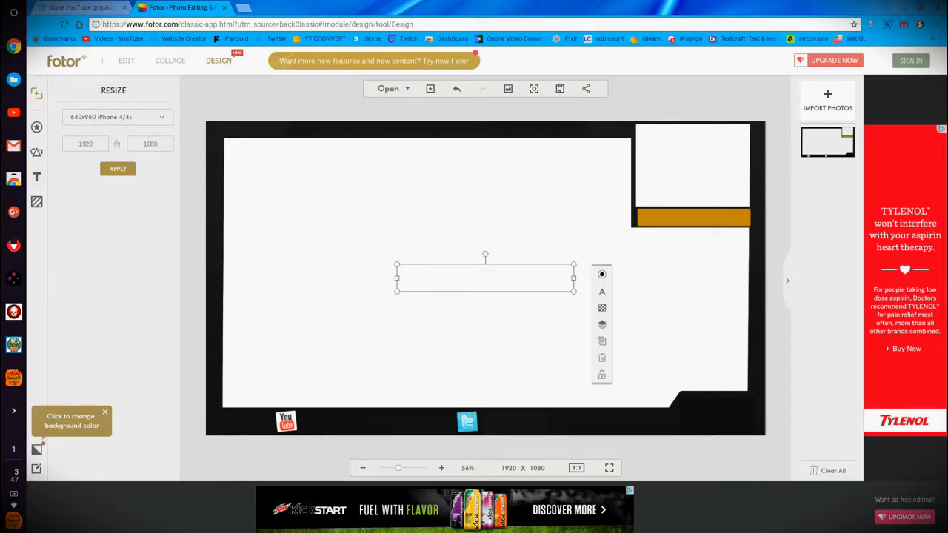
pyautogui.moveTo(483, 280); pyautogui.dragTo(381, 422)
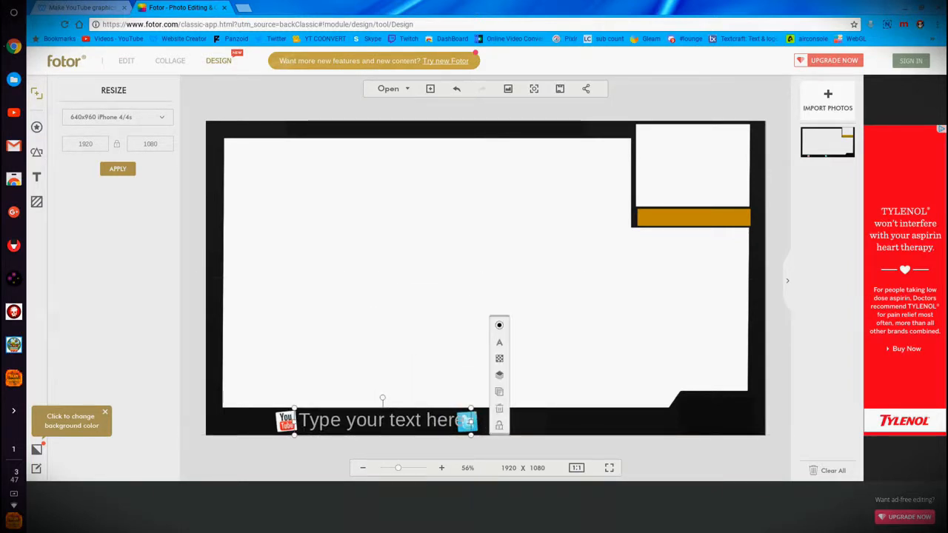
pyautogui.moveTo(471, 435); pyautogui.dragTo(458, 433)
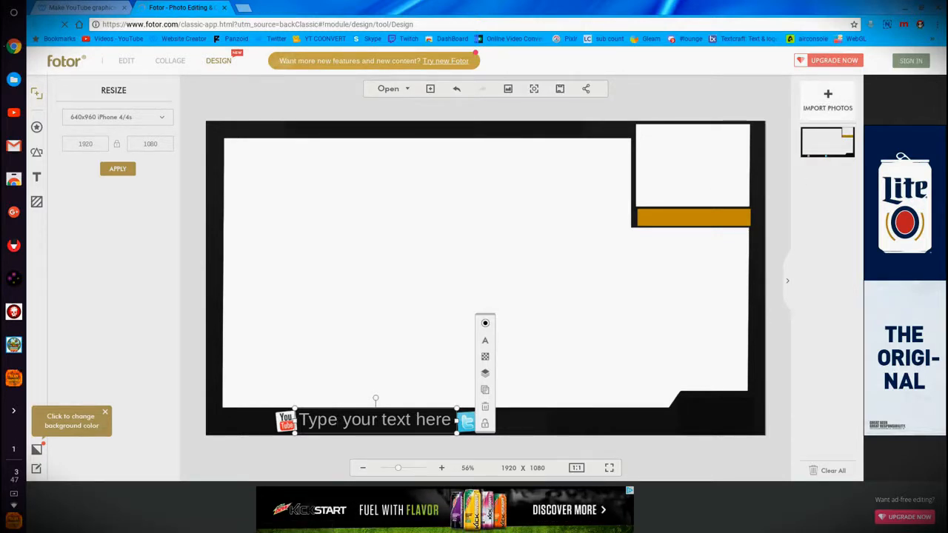
# Replace the placeholder text beside the YouTube icon with "slimshaynee graphics"
pyautogui.click(386, 423)
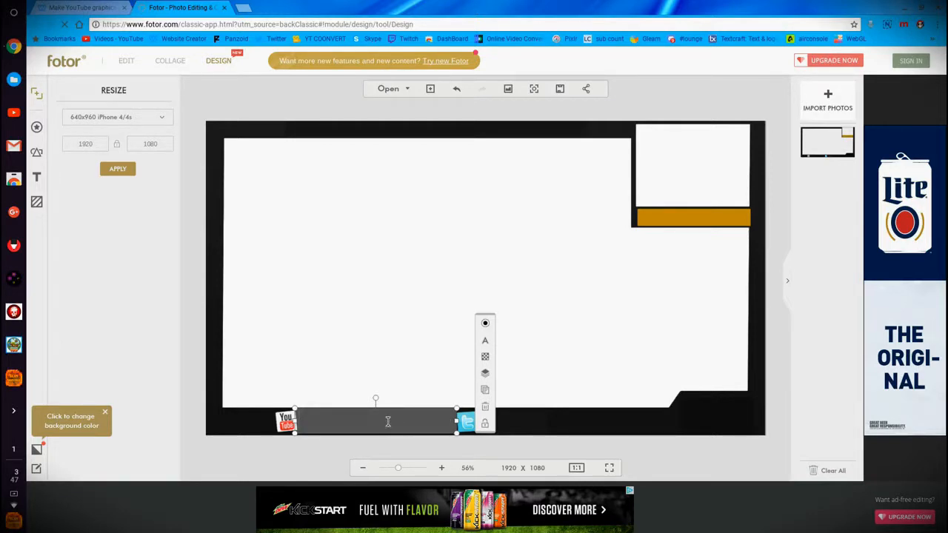
pyautogui.write('slimshaynee')
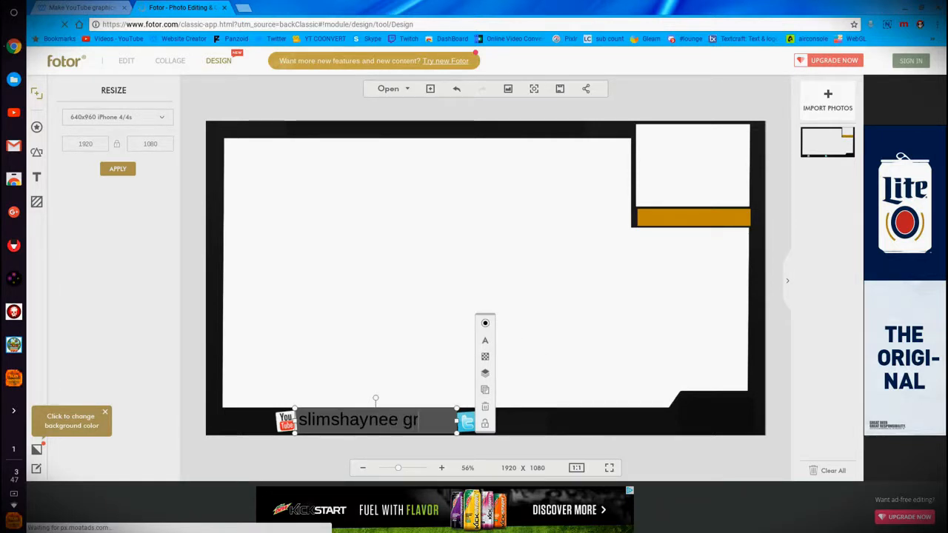
pyautogui.write('graphi')
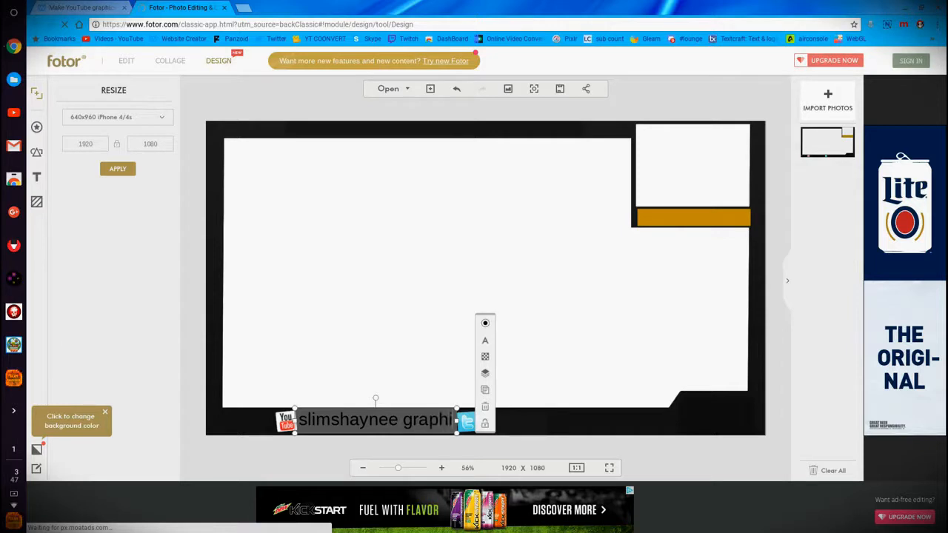
pyautogui.write('cs')
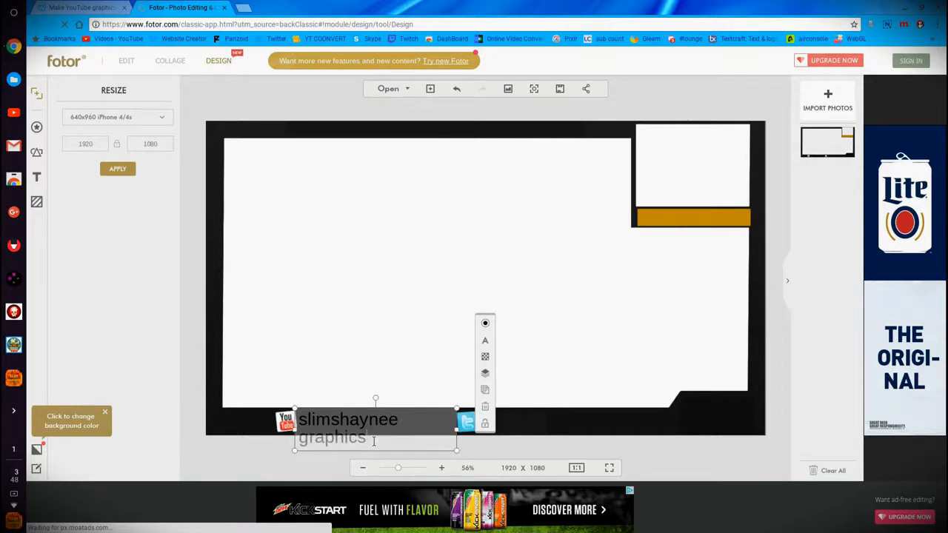
# Change the font of the "slimshaynee graphics" text to Gageda Old and set its size to 47
pyautogui.moveTo(374, 441); pyautogui.dragTo(308, 424)
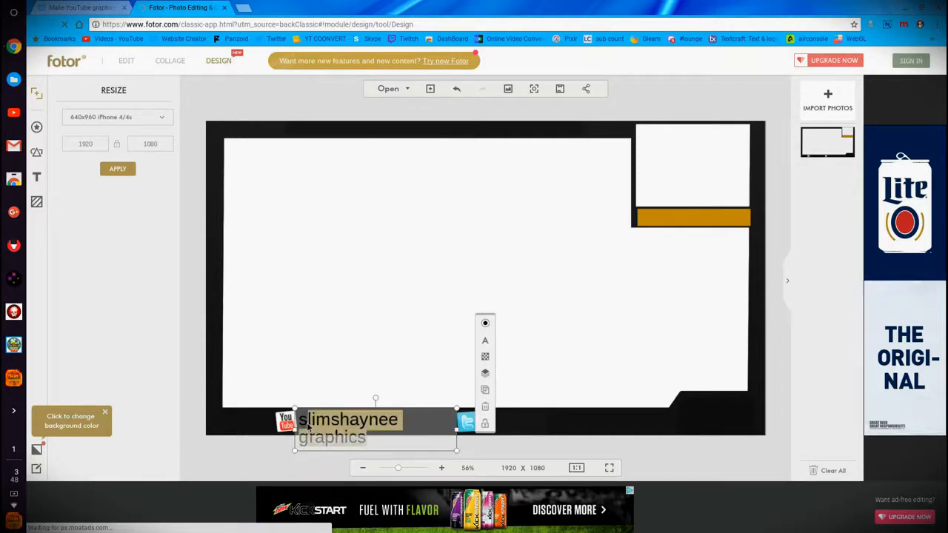
pyautogui.click(485, 340)
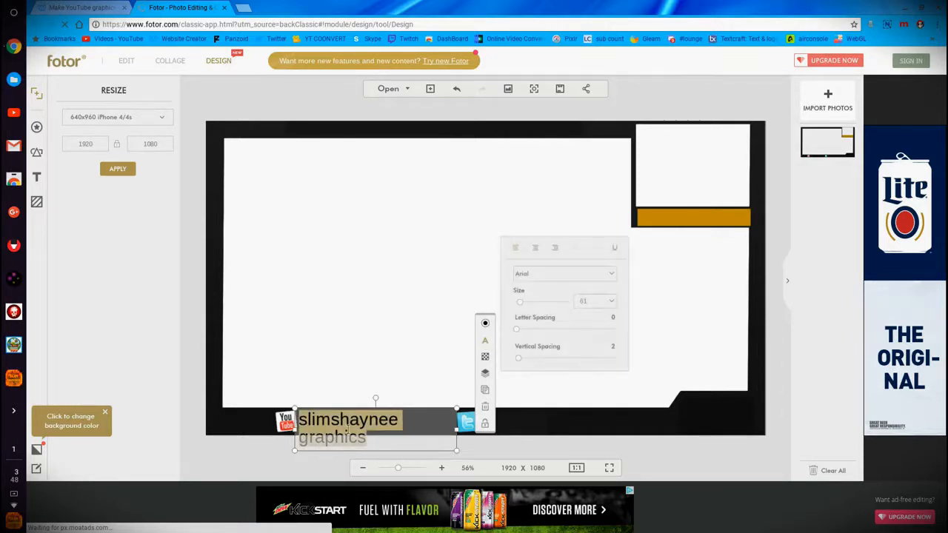
pyautogui.click(571, 278)
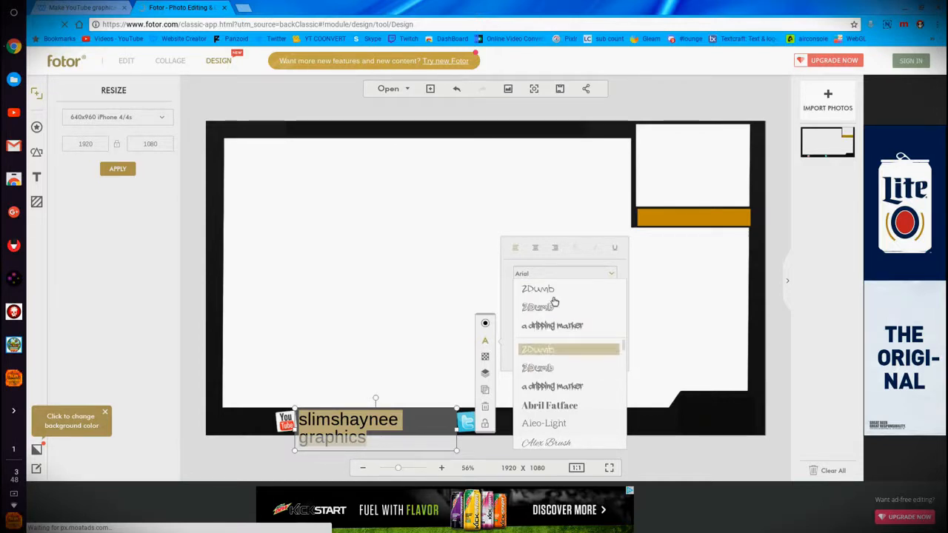
pyautogui.scroll(-3, 540, 372)
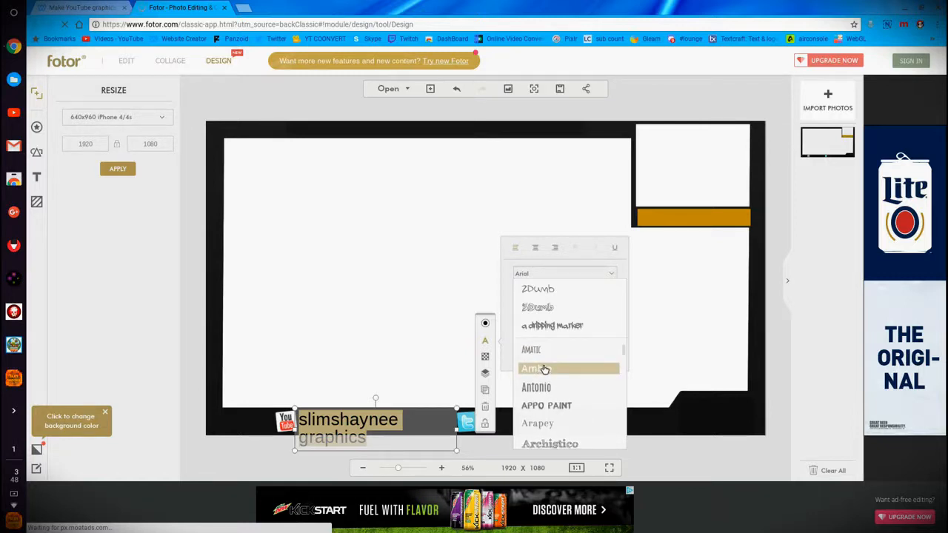
pyautogui.scroll(-3, 544, 370)
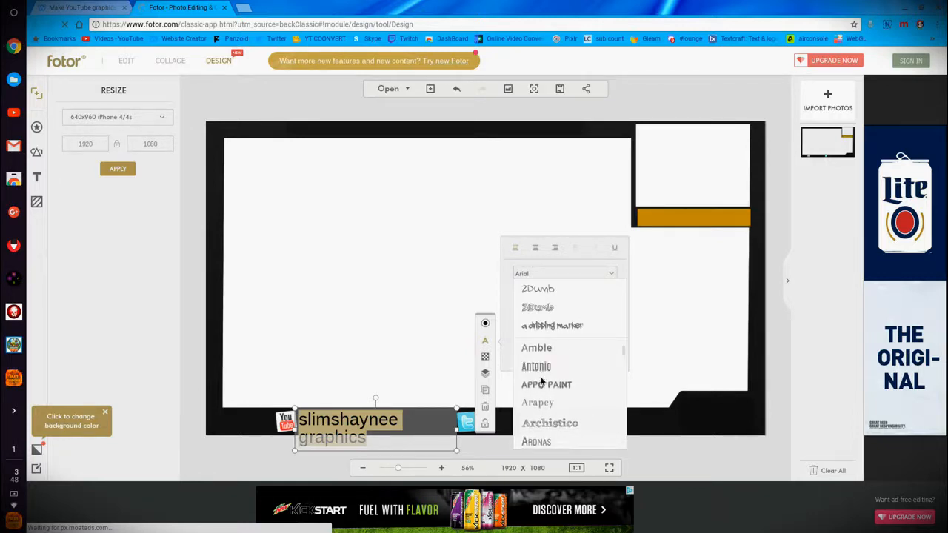
pyautogui.scroll(-3, 540, 379)
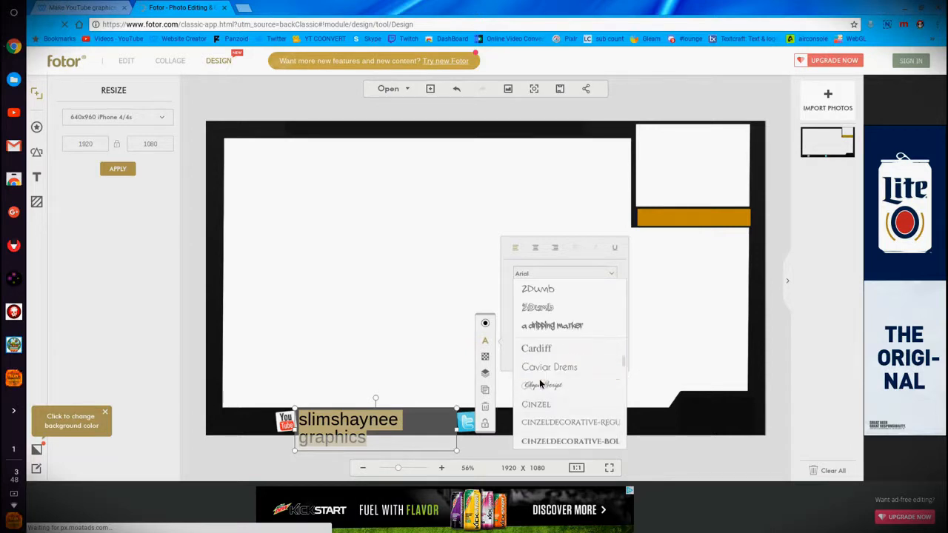
pyautogui.scroll(5, 541, 384)
pyautogui.scroll(-10, 541, 383)
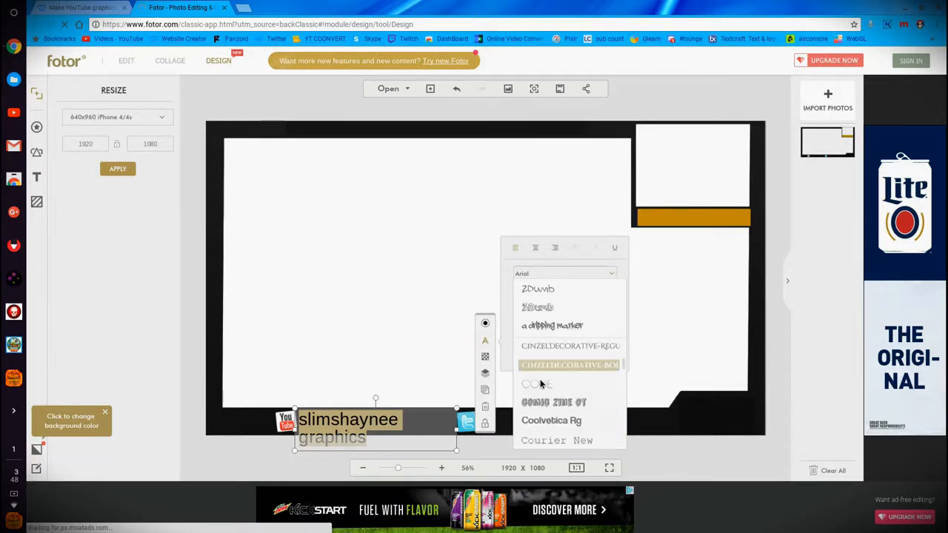
pyautogui.scroll(-1, 540, 384)
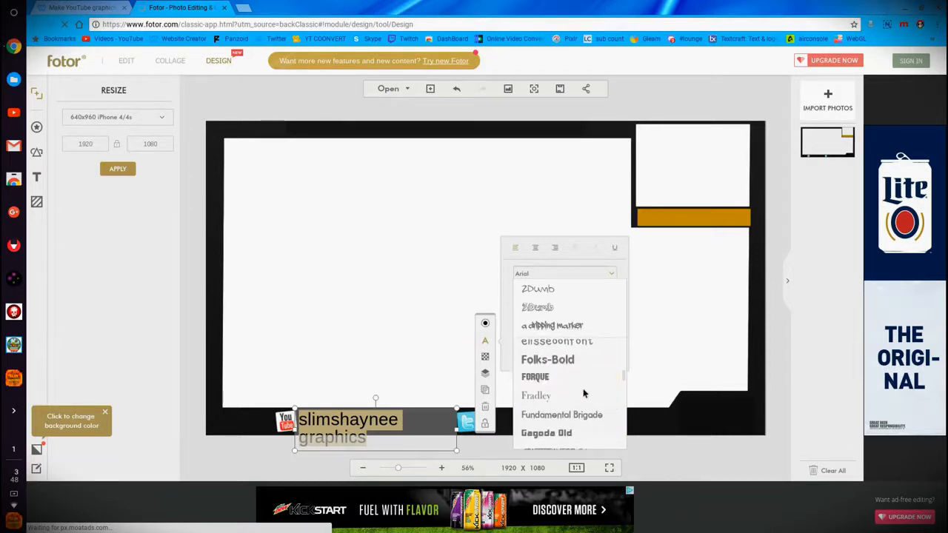
pyautogui.click(552, 433)
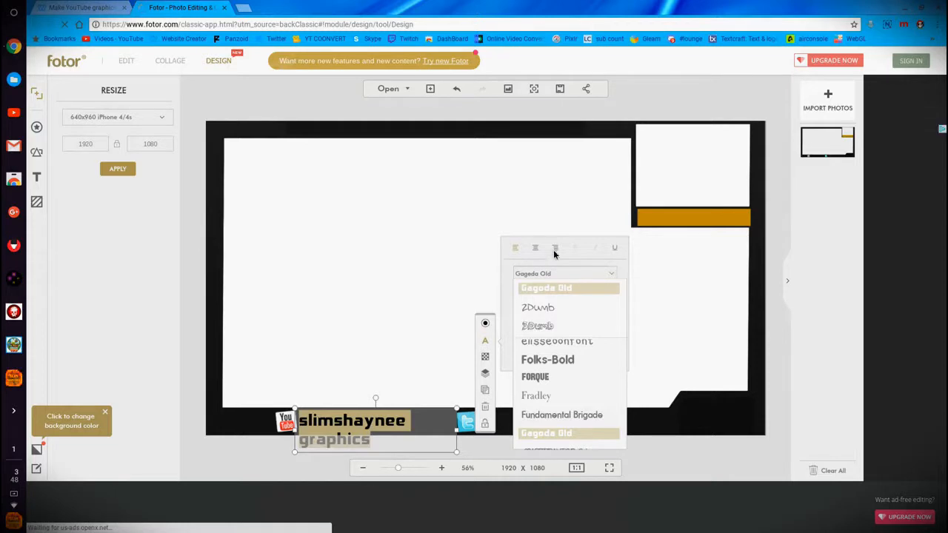
pyautogui.click(550, 274)
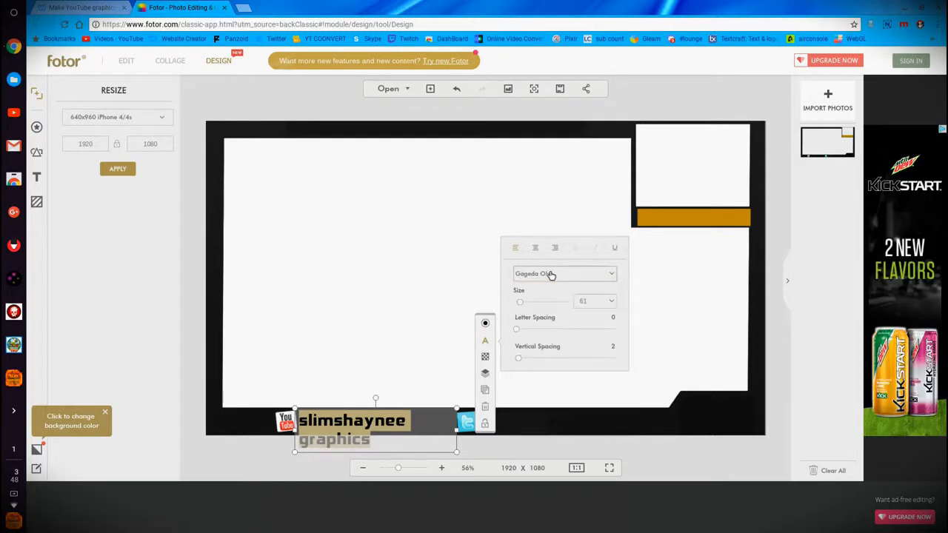
pyautogui.moveTo(521, 305); pyautogui.dragTo(520, 304)
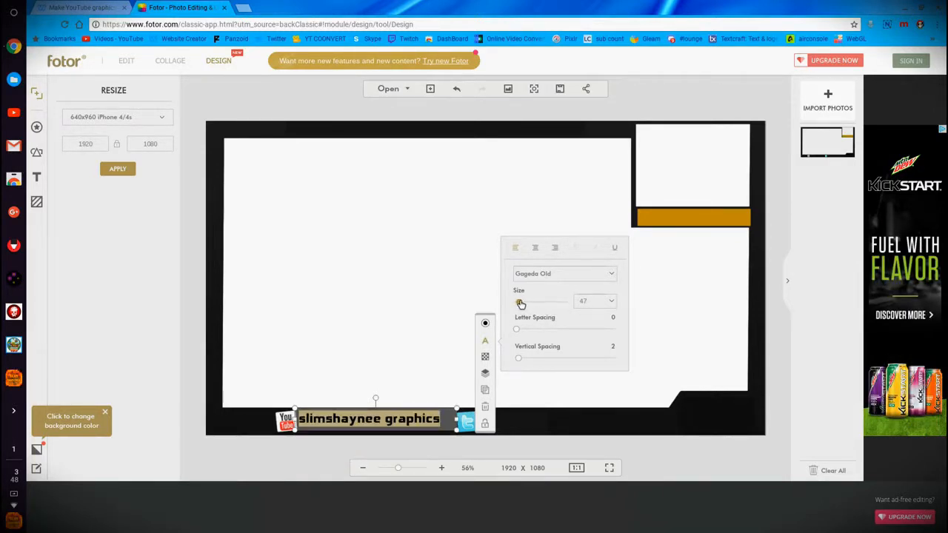
# Recolour the "slimshaynee graphics" text with the orange colour swatch
pyautogui.click(405, 426)
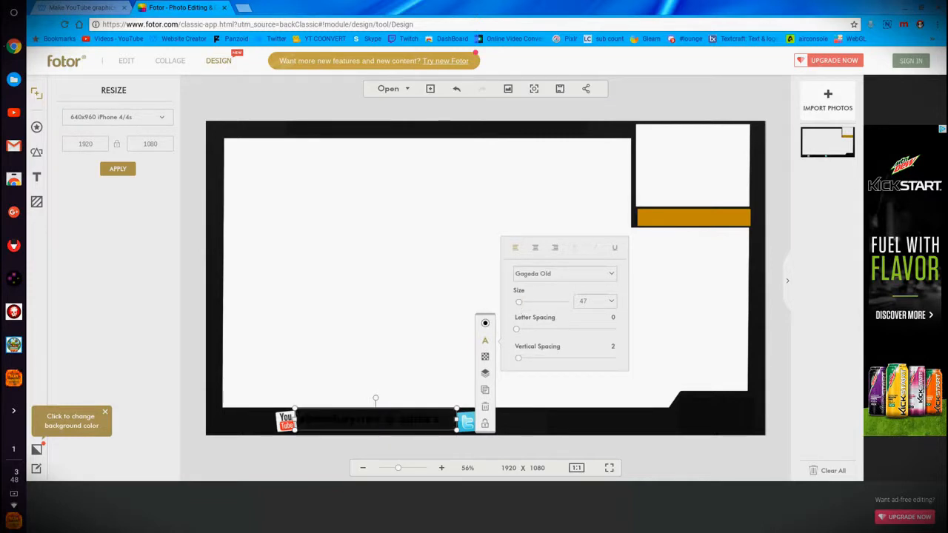
pyautogui.moveTo(448, 429); pyautogui.dragTo(298, 420)
pyautogui.click(429, 420)
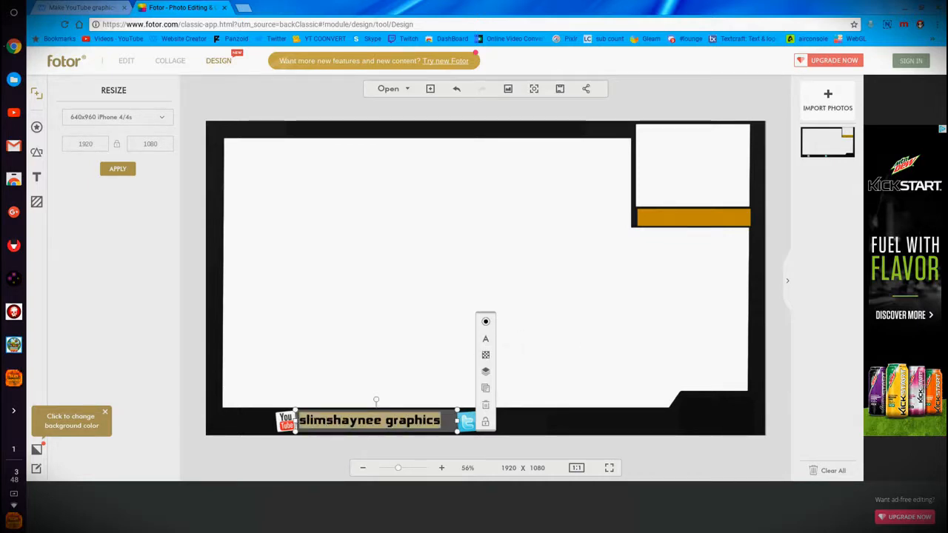
pyautogui.click(486, 339)
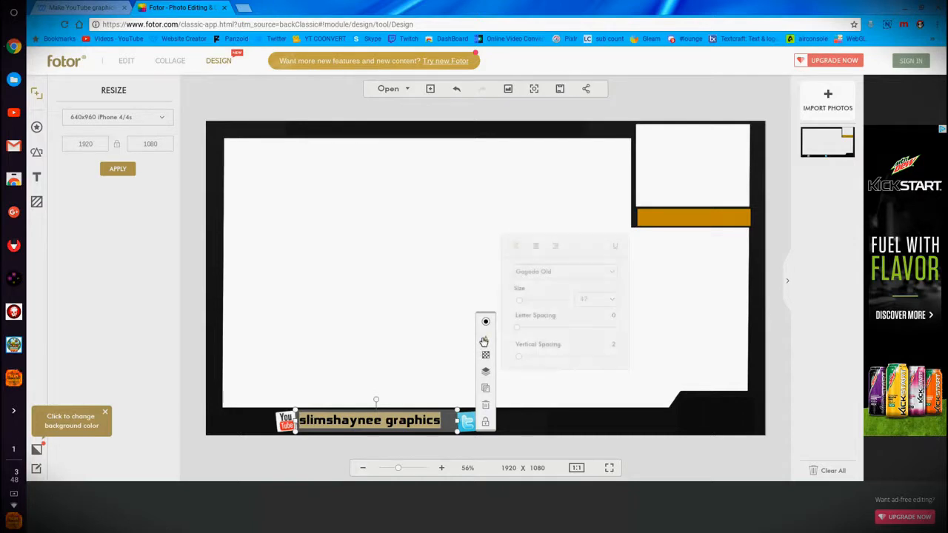
pyautogui.click(486, 324)
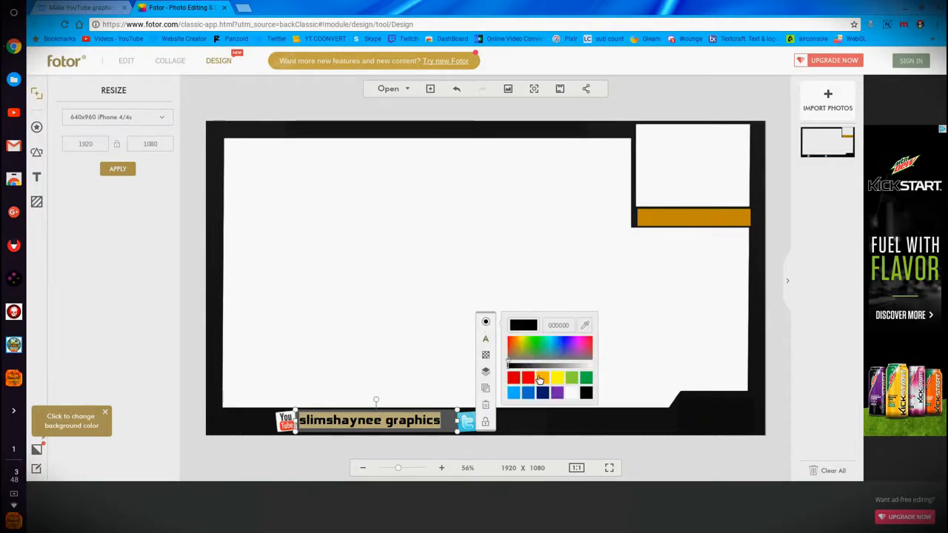
pyautogui.click(546, 380)
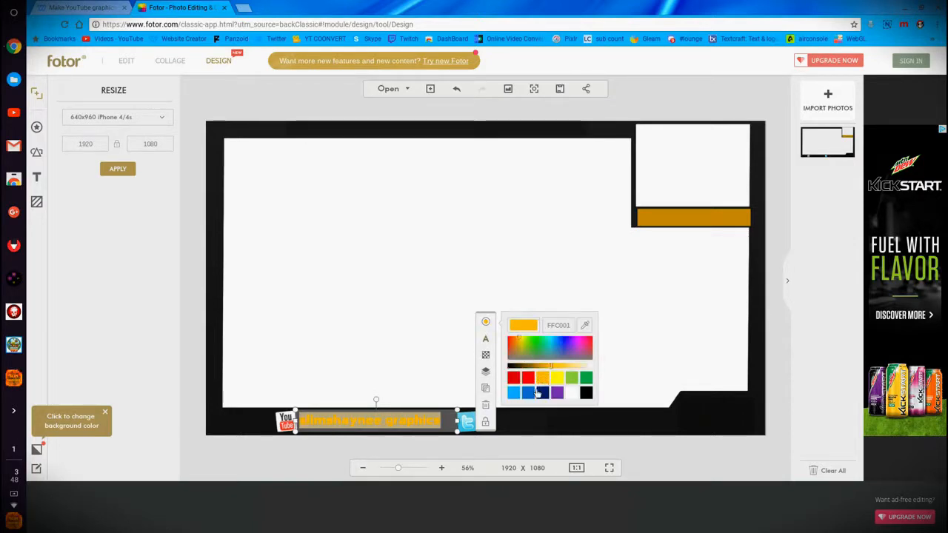
pyautogui.click(543, 420)
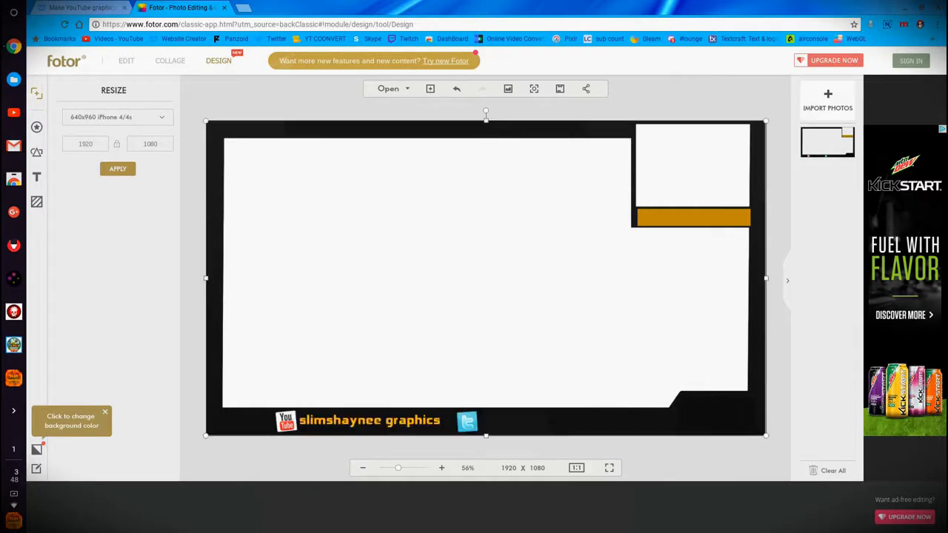
# Nudge the channel name text slightly to the right, away from the YouTube icon
pyautogui.click(406, 416)
pyautogui.moveTo(407, 416); pyautogui.dragTo(410, 416)
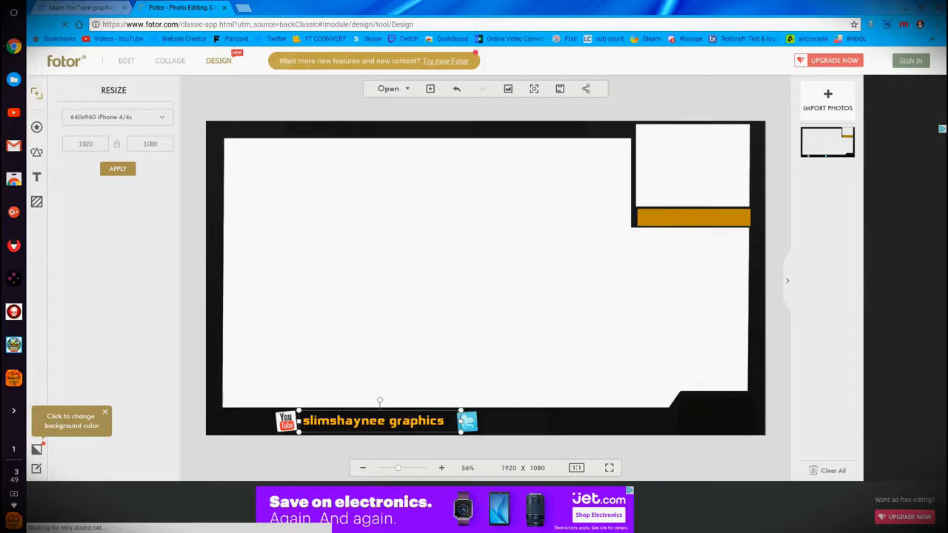
pyautogui.click(415, 447)
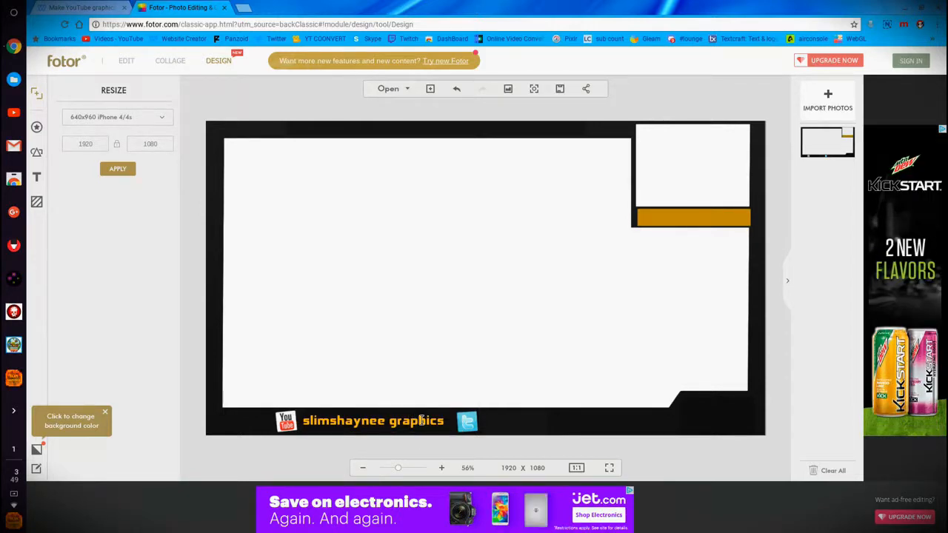
# Duplicate the channel name text and place the copy just to the right of the Twitter icon
pyautogui.click(421, 421)
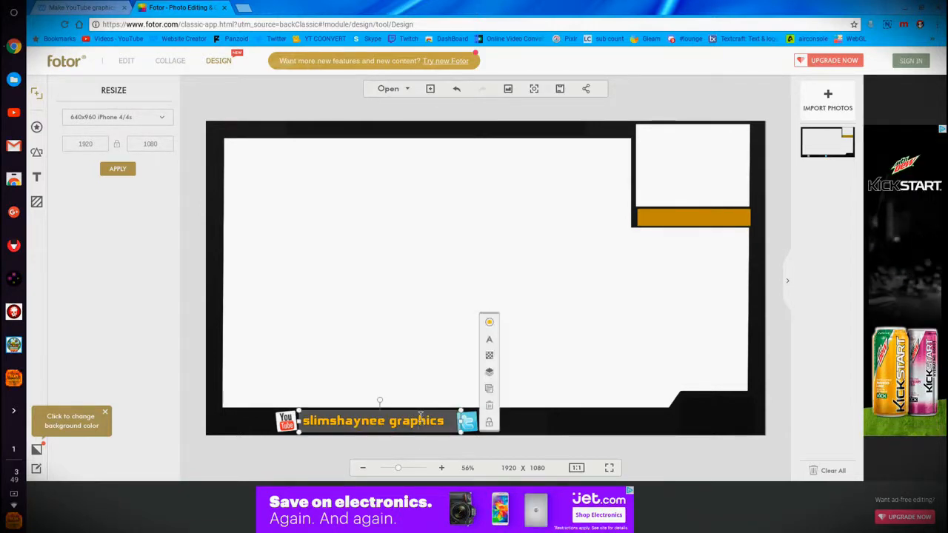
pyautogui.click(487, 391)
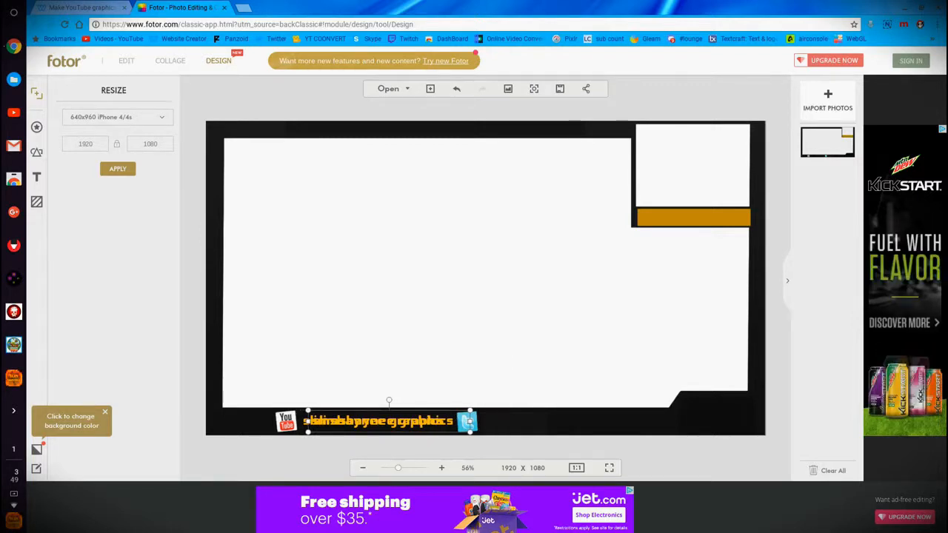
pyautogui.moveTo(468, 420)
pyautogui.mouseDown()
pyautogui.moveTo(644, 415)
pyautogui.moveTo(486, 421)
pyautogui.mouseUp()
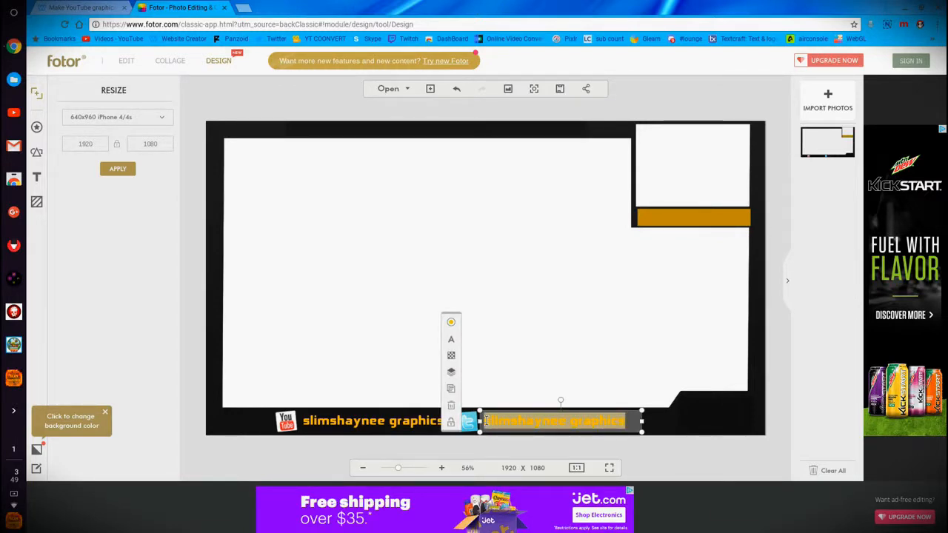
pyautogui.press('BackSpace')
pyautogui.write('@')
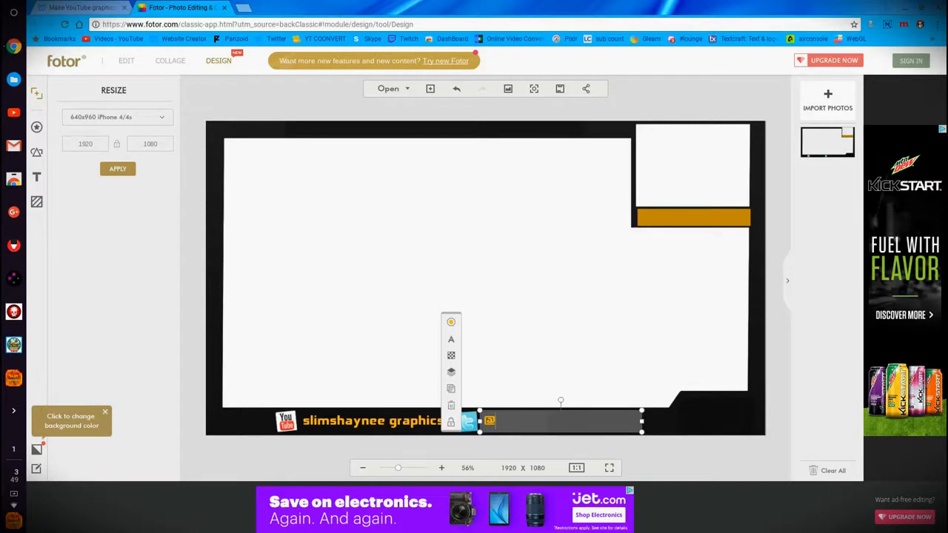
pyautogui.write('slimshayn')
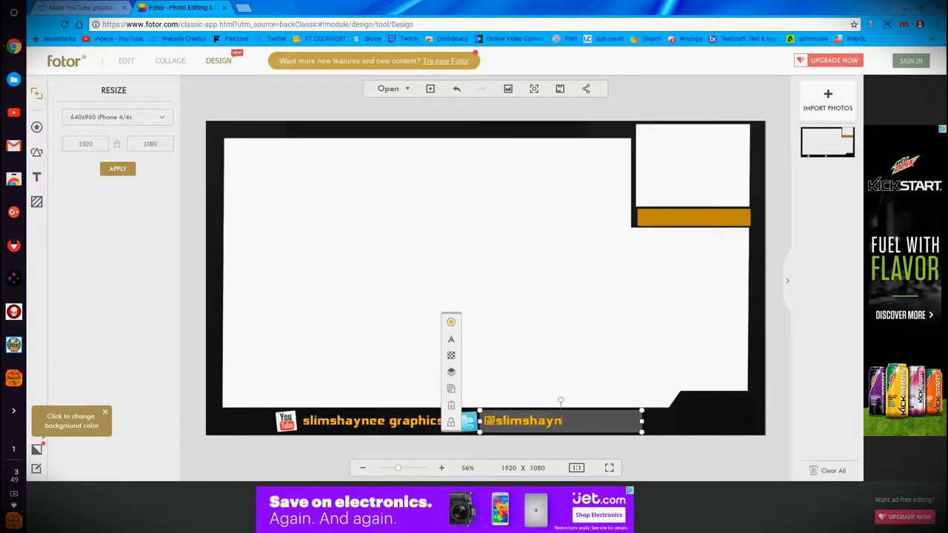
pyautogui.write('eeG')
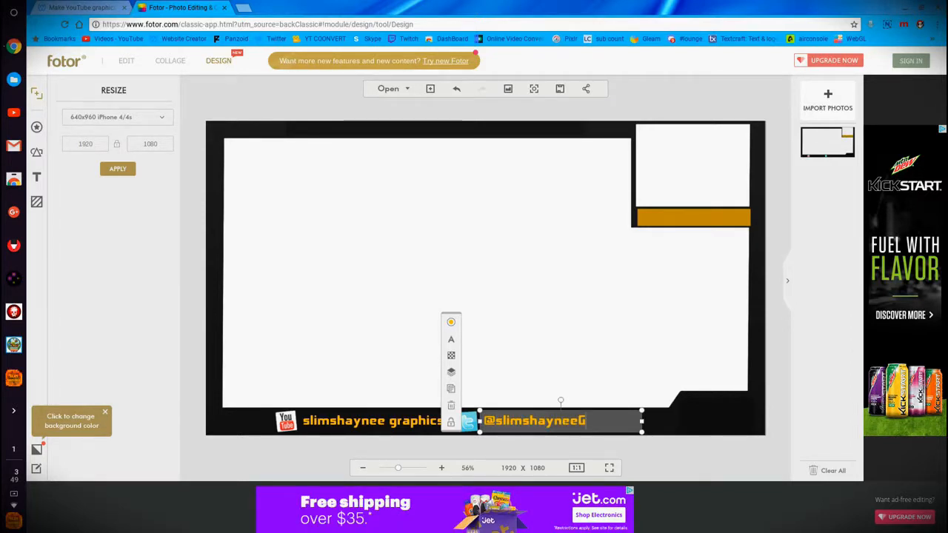
pyautogui.click(490, 432)
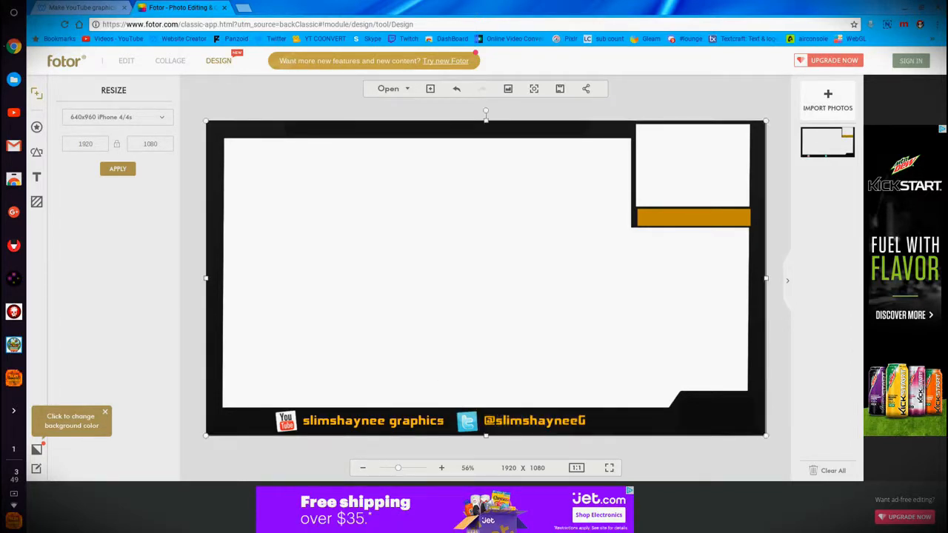
pyautogui.click(521, 424)
pyautogui.click(560, 420)
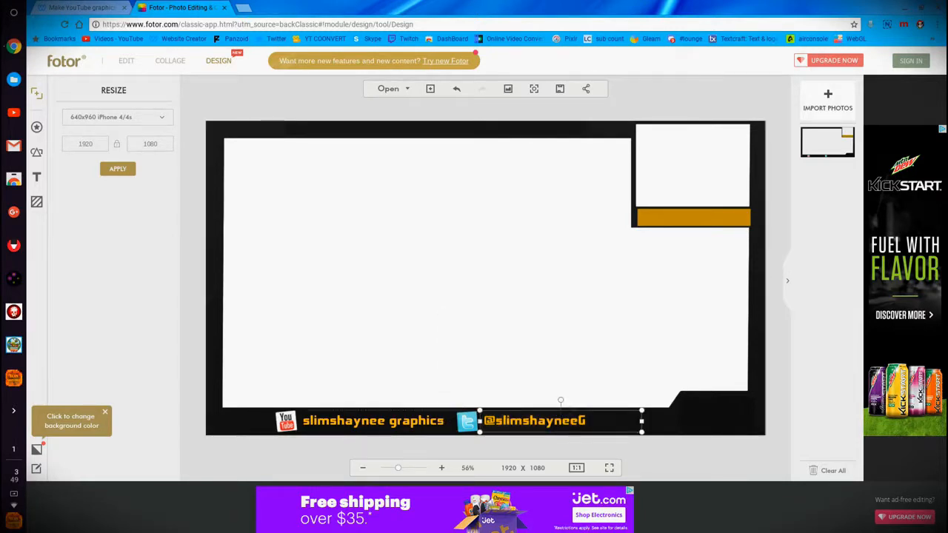
pyautogui.click(666, 421)
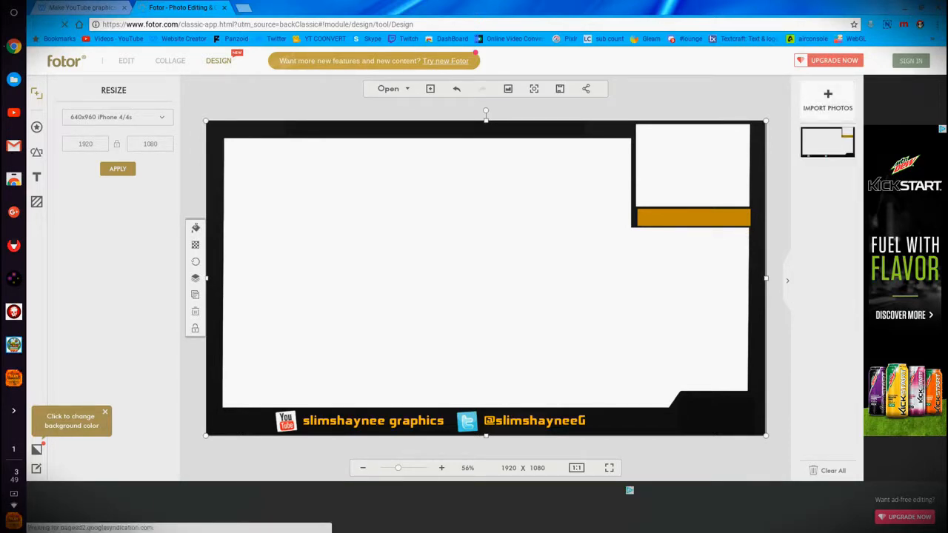
# Import slim.png from the Downloads > YouTube > my_graphics folder into the photo list
pyautogui.click(824, 103)
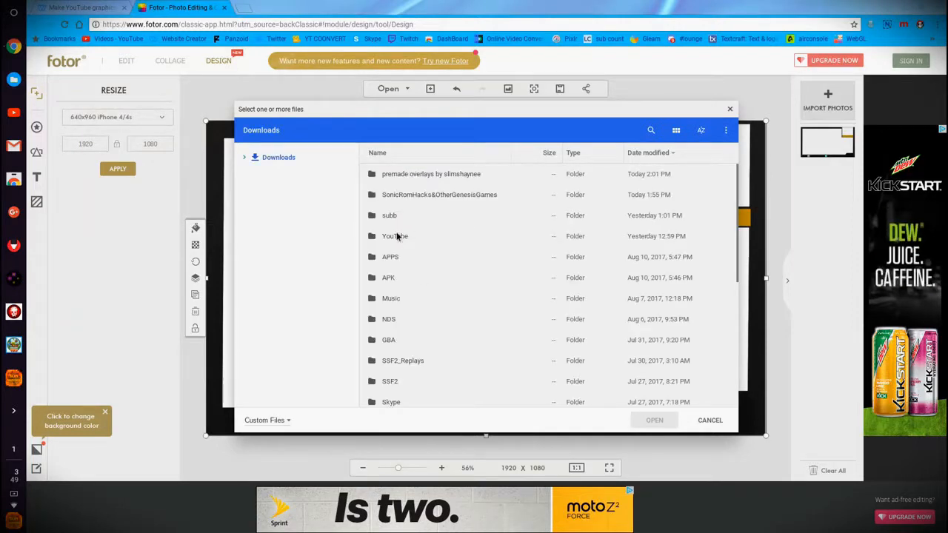
pyautogui.doubleClick(397, 235)
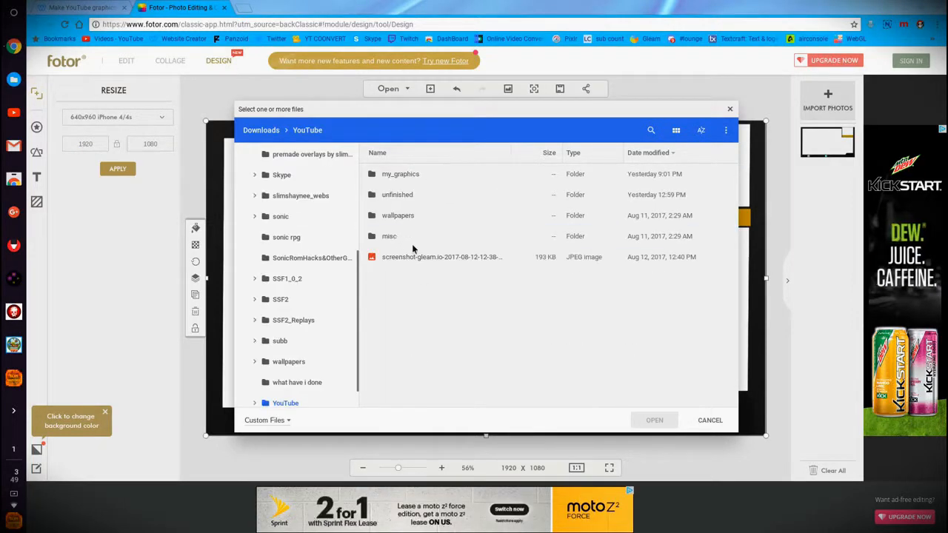
pyautogui.doubleClick(424, 174)
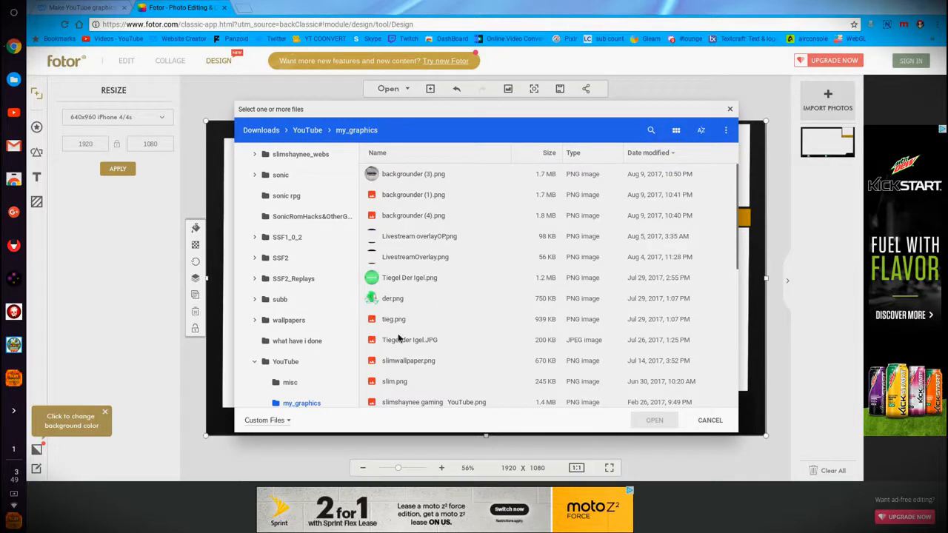
pyautogui.scroll(-2, 402, 316)
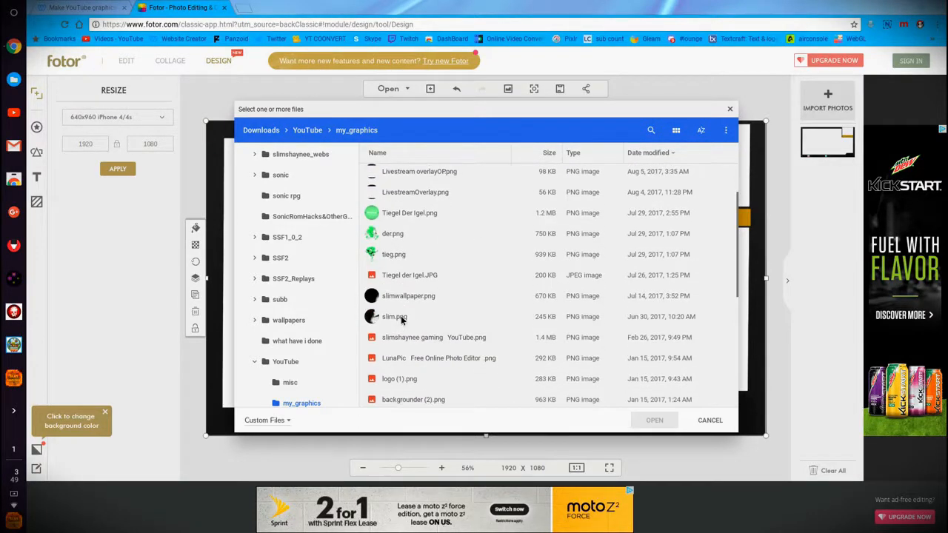
pyautogui.scroll(-2, 402, 317)
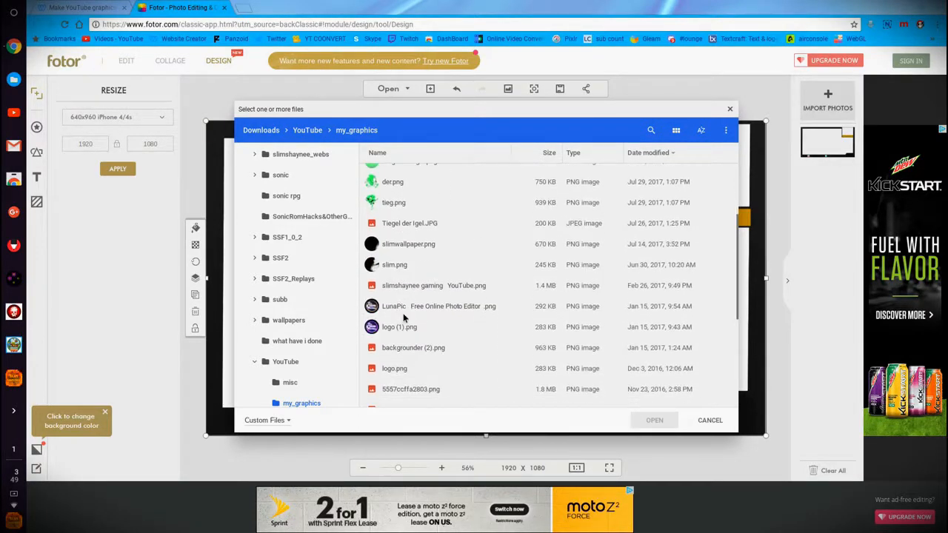
pyautogui.click(400, 271)
pyautogui.click(655, 419)
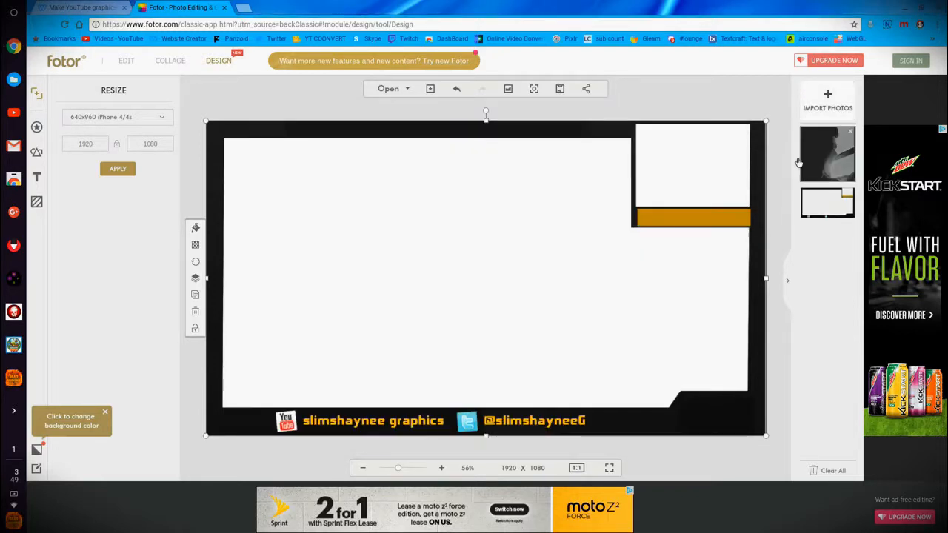
# Add the imported slim.png to the canvas and shrink it to fit the black lower-right corner of the overlay
pyautogui.click(812, 160)
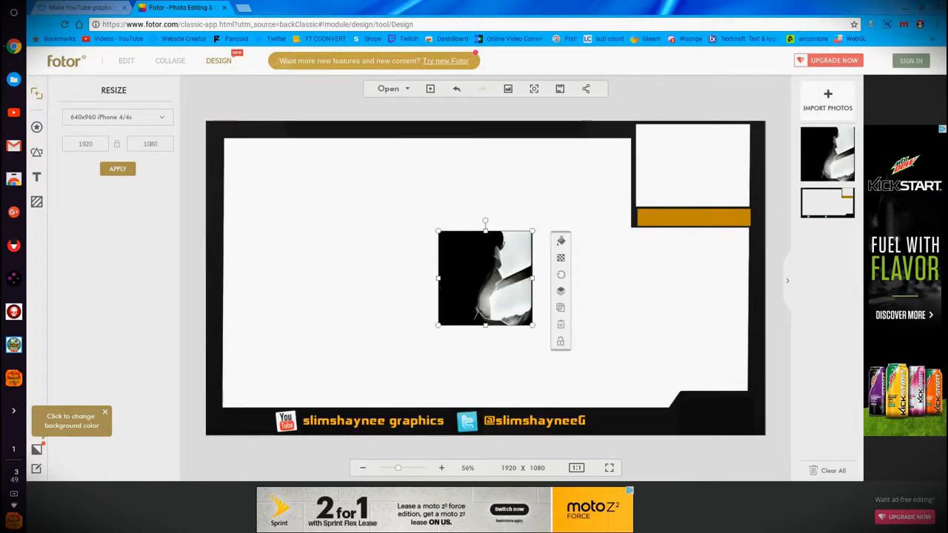
pyautogui.moveTo(438, 230); pyautogui.dragTo(747, 412)
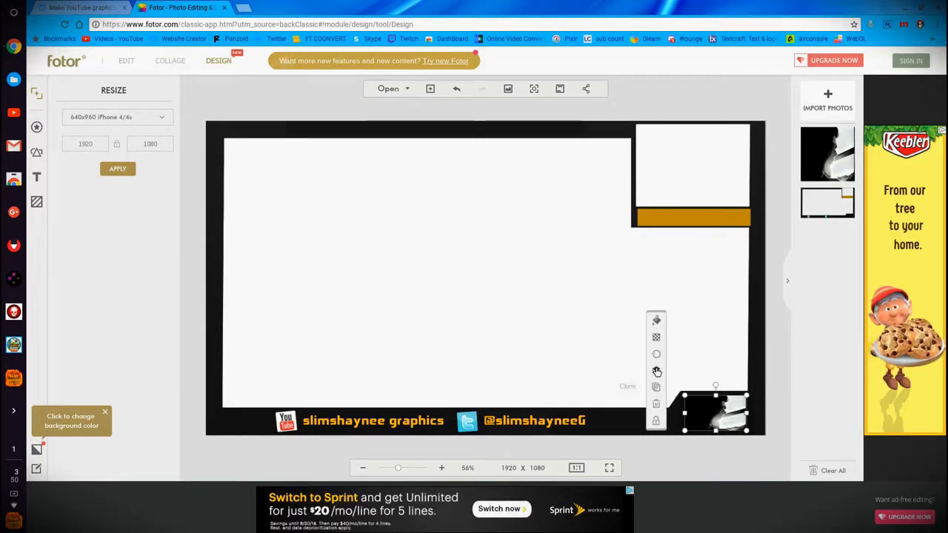
pyautogui.click(657, 321)
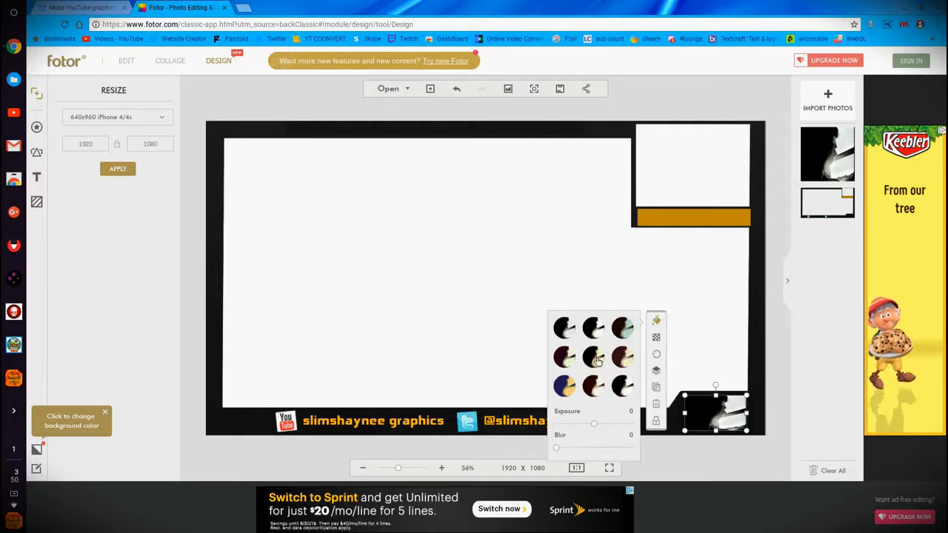
pyautogui.click(657, 338)
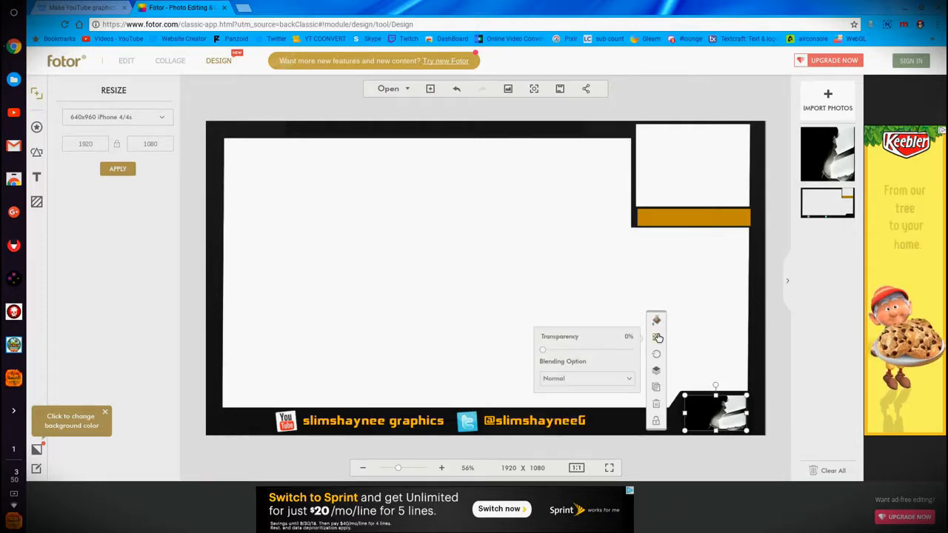
pyautogui.click(603, 379)
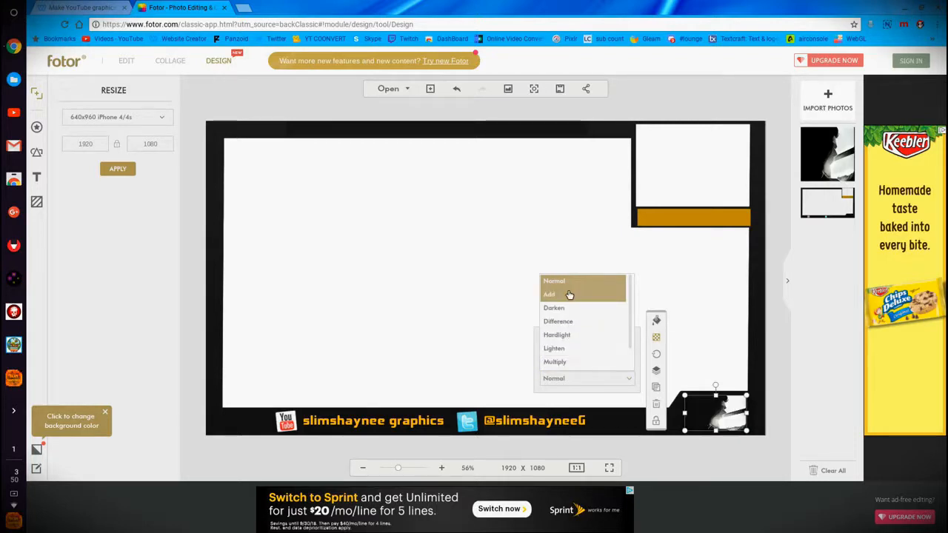
pyautogui.click(569, 380)
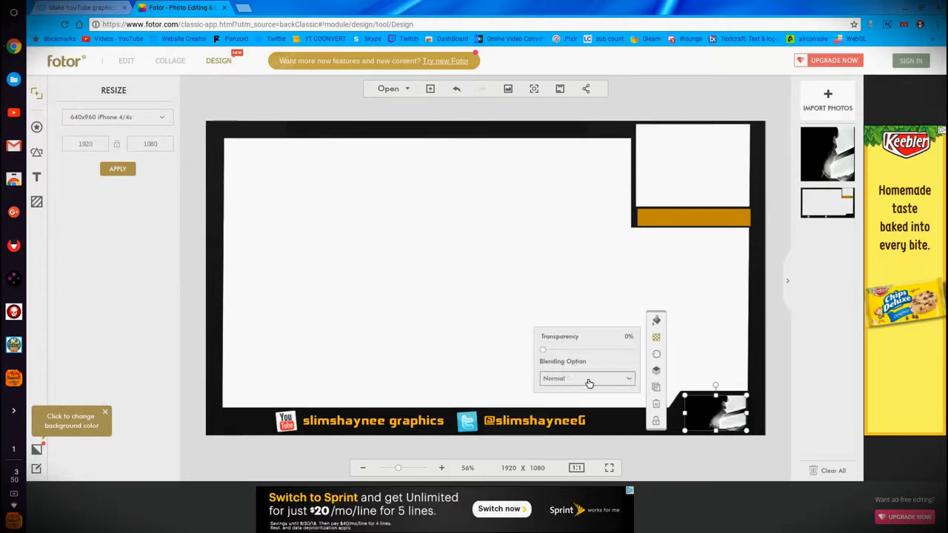
pyautogui.click(634, 424)
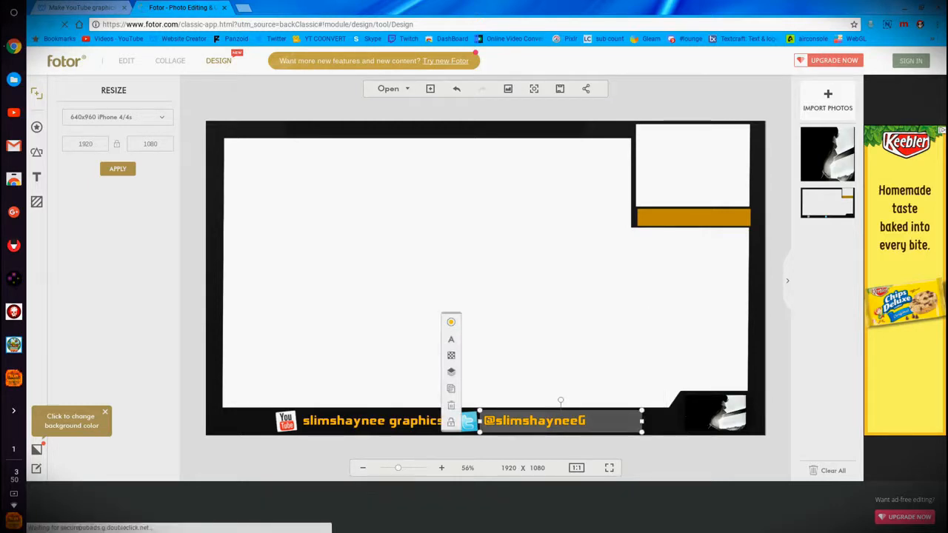
pyautogui.click(557, 325)
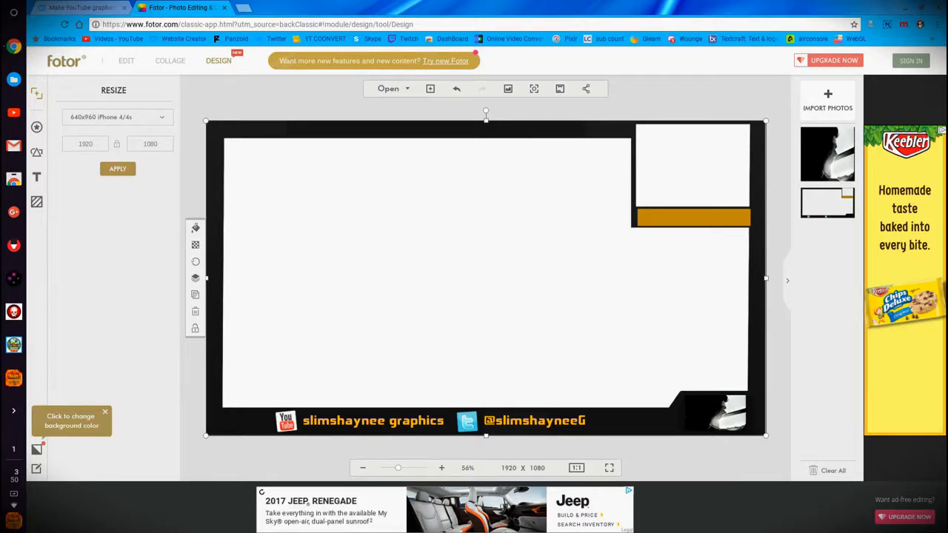
# Clone the channel name text beside the YouTube icon and move the copy onto the orange bar beneath the facecam frame
pyautogui.click(437, 422)
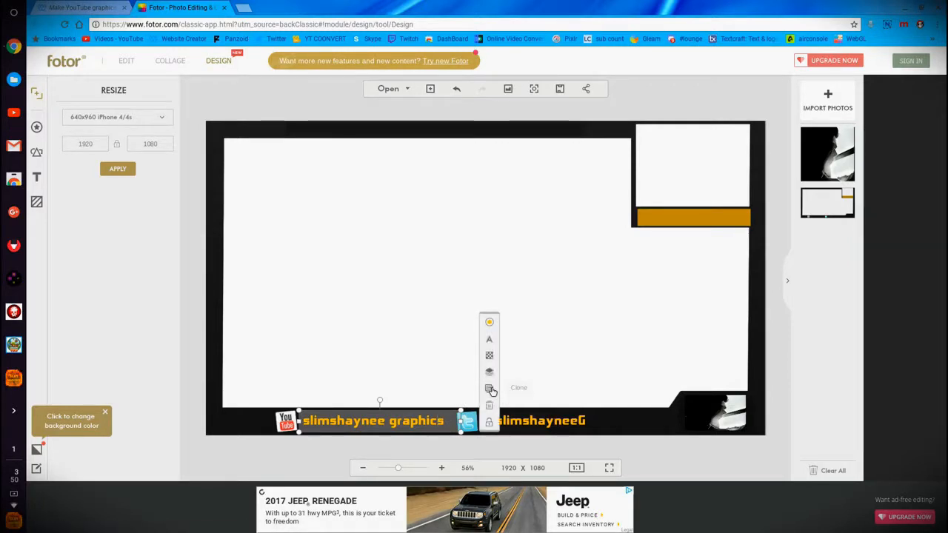
pyautogui.click(491, 390)
pyautogui.moveTo(432, 422)
pyautogui.mouseDown()
pyautogui.moveTo(474, 410)
pyautogui.moveTo(783, 217)
pyautogui.moveTo(742, 217)
pyautogui.mouseUp()
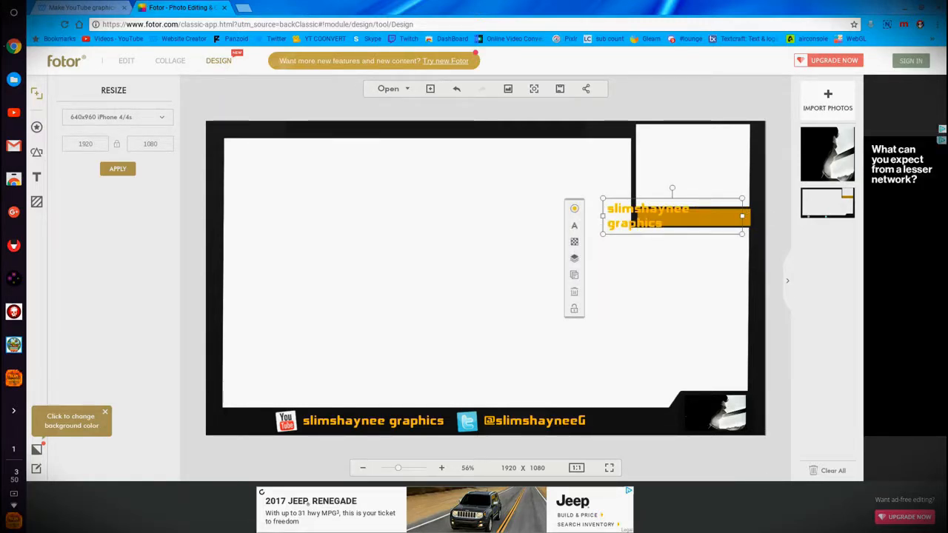
pyautogui.moveTo(666, 212); pyautogui.dragTo(699, 214)
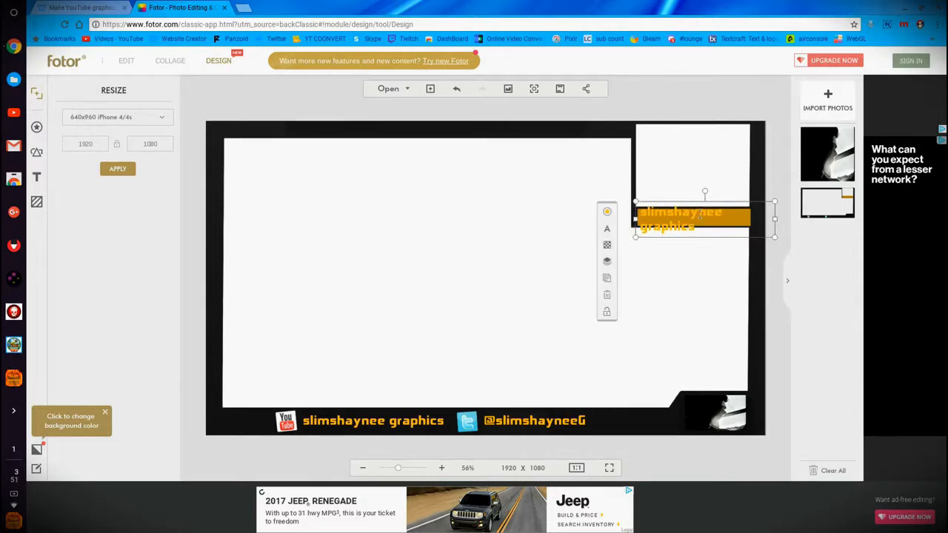
# Set the font size of the channel name on the orange bar to 40
pyautogui.doubleClick(645, 213)
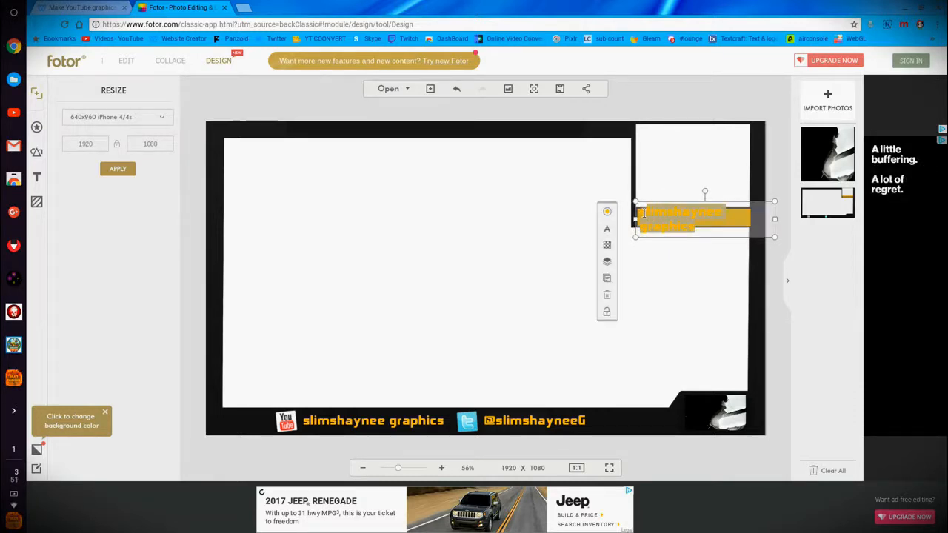
pyautogui.click(606, 229)
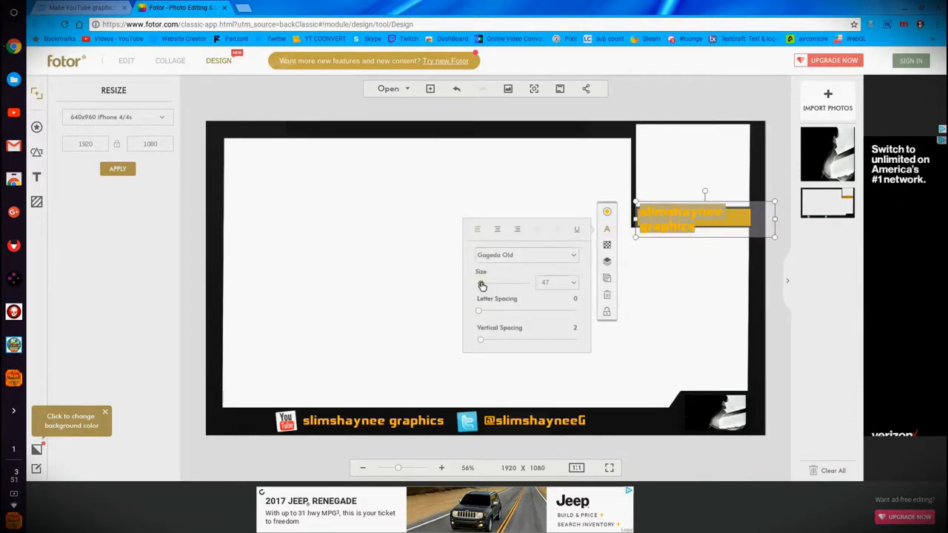
pyautogui.moveTo(484, 287); pyautogui.dragTo(482, 285)
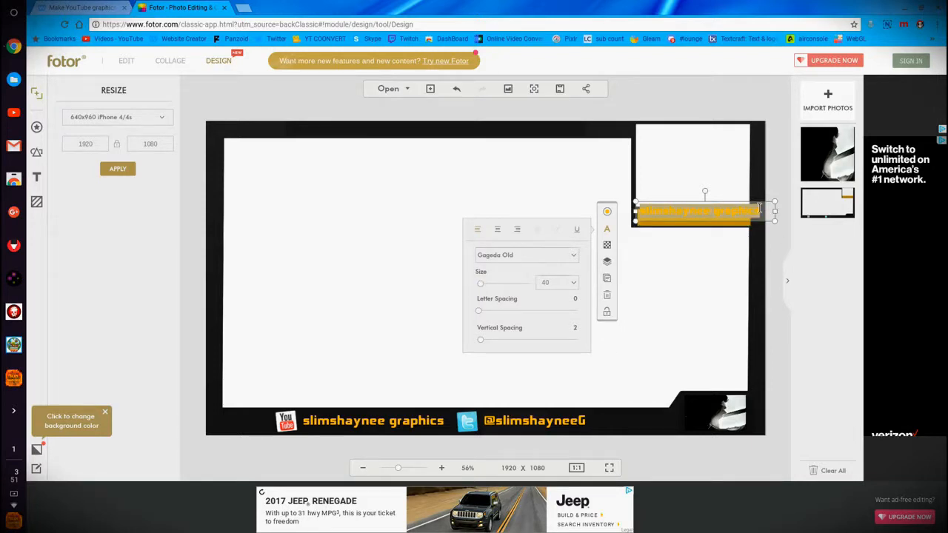
# Recolour the channel name on the orange bar black and narrow its text box to roughly the bar's width
pyautogui.click(607, 212)
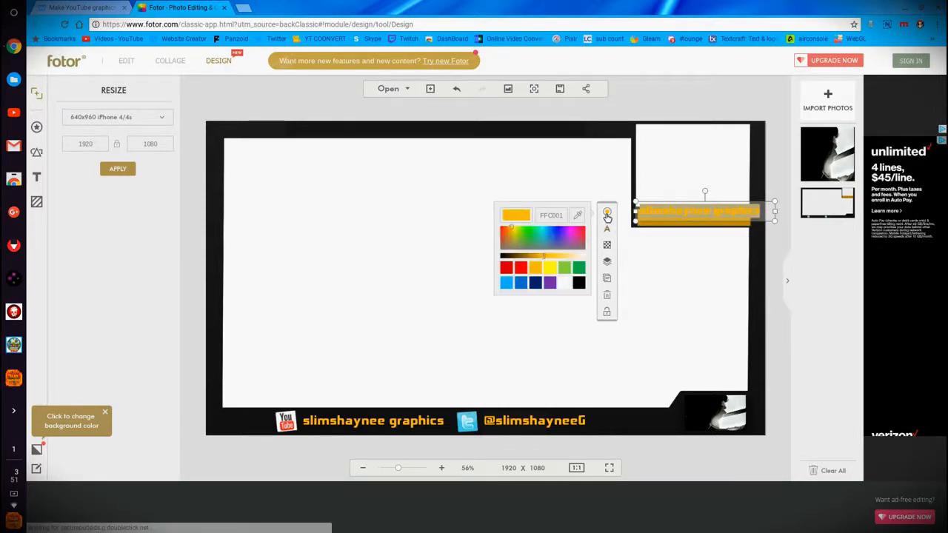
pyautogui.click(577, 283)
pyautogui.moveTo(775, 211); pyautogui.dragTo(759, 216)
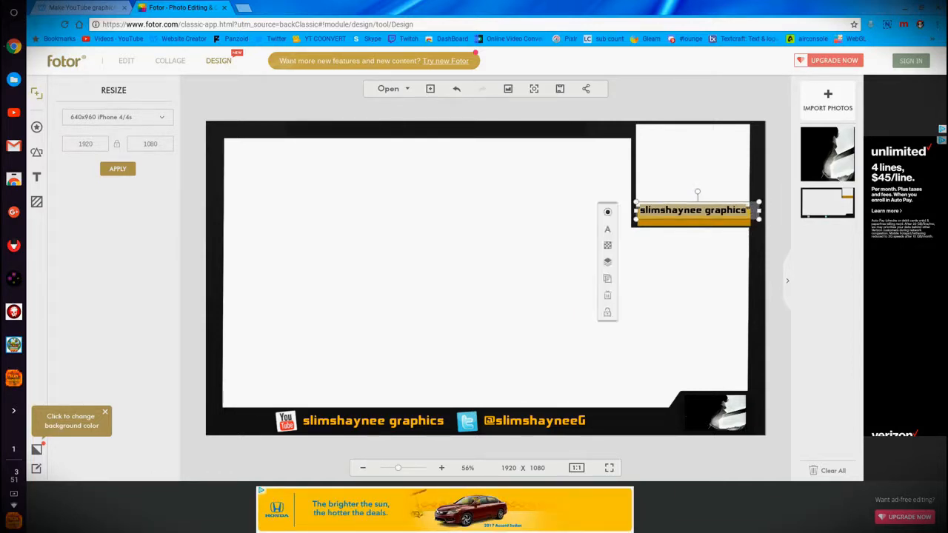
pyautogui.click(751, 210)
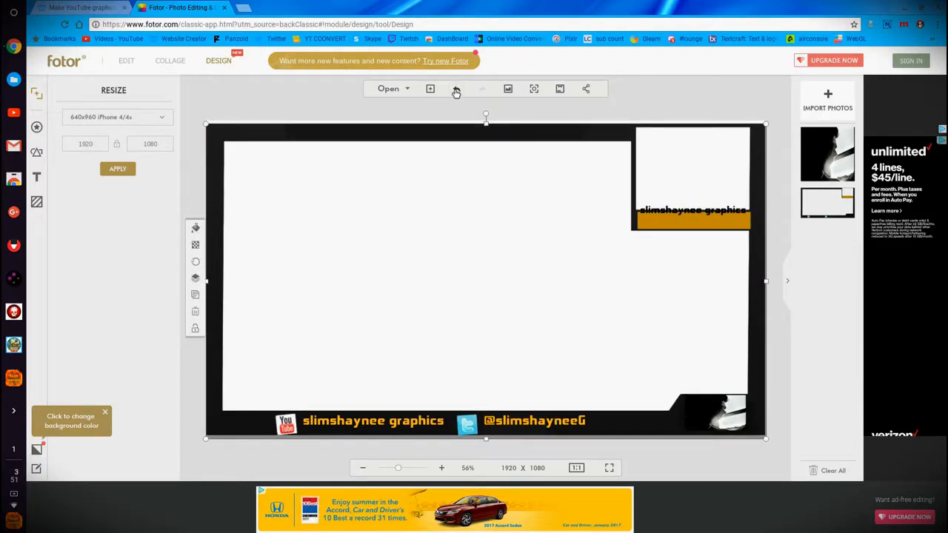
pyautogui.click(457, 89)
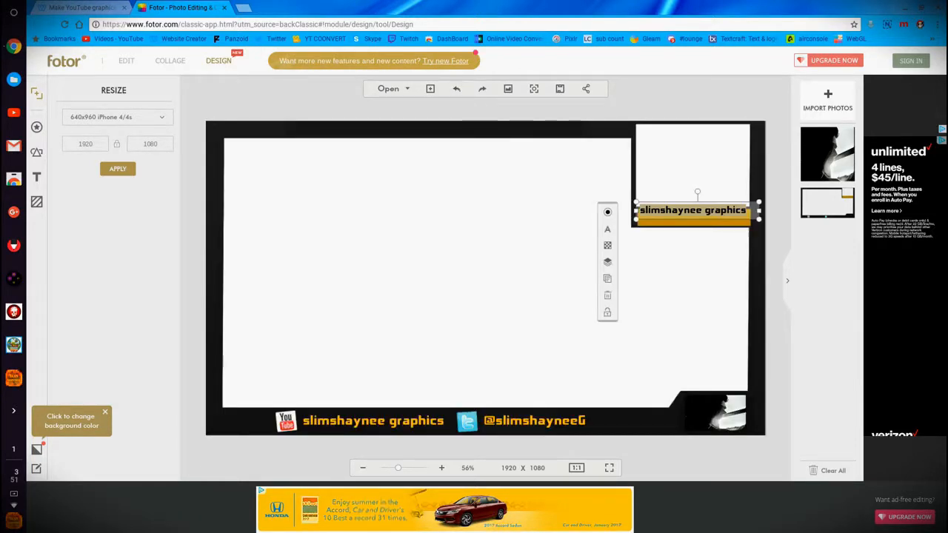
pyautogui.click(749, 215)
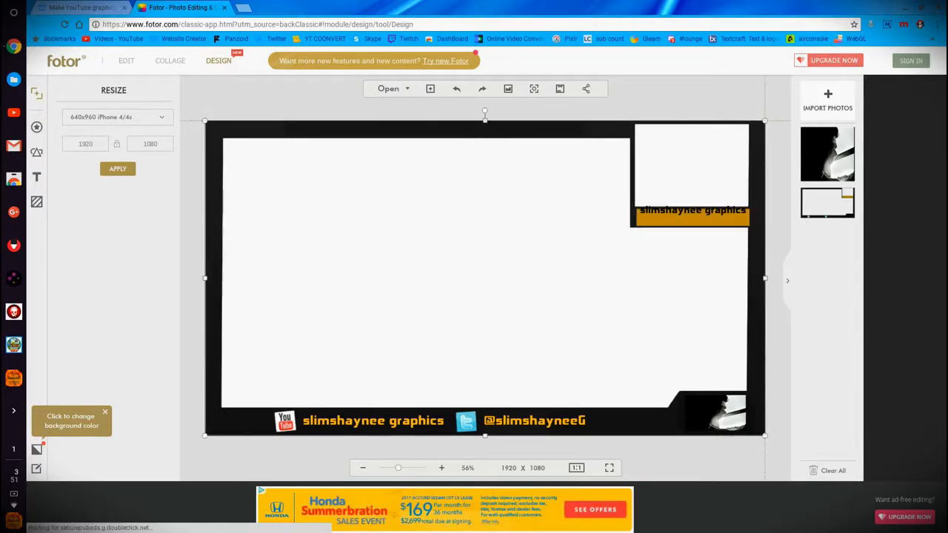
pyautogui.click(455, 90)
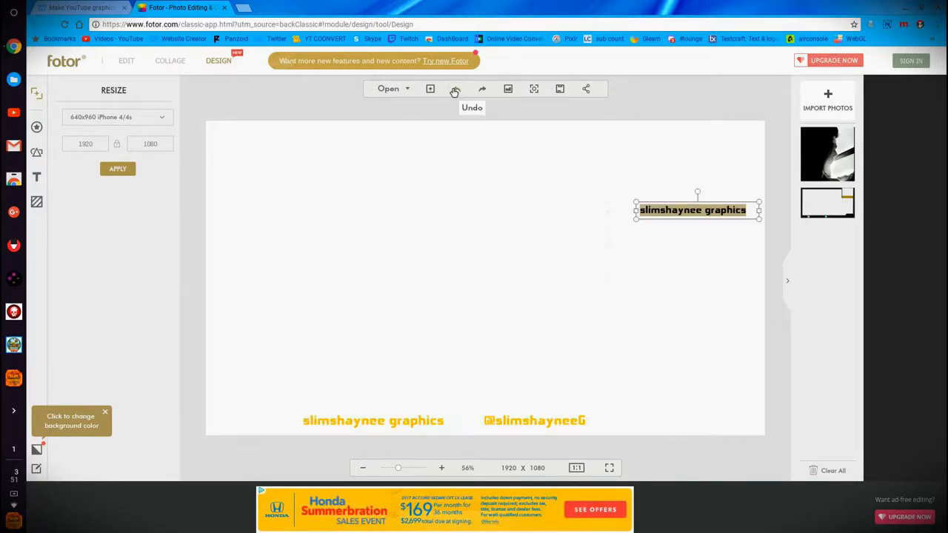
# Move the black channel name text slightly down so it sits centred in the orange bar, and deselect everything
pyautogui.moveTo(726, 209); pyautogui.dragTo(727, 214)
pyautogui.click(757, 246)
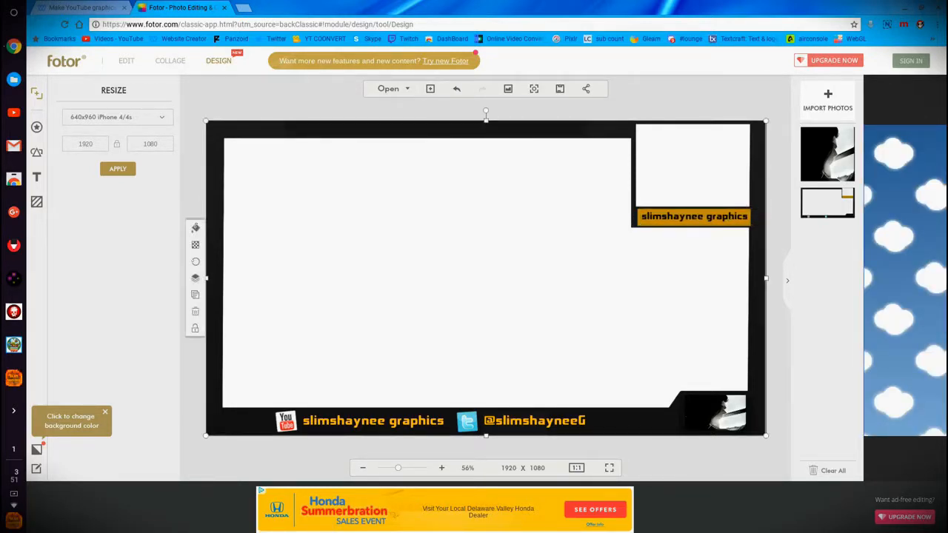
pyautogui.click(773, 242)
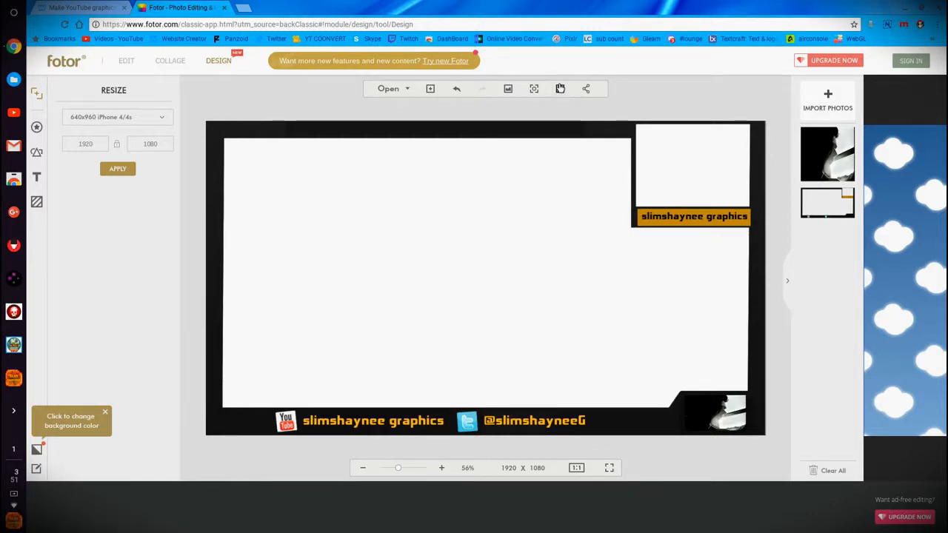
# Open the save settings for the finished overlay and choose png as the file format
pyautogui.click(560, 89)
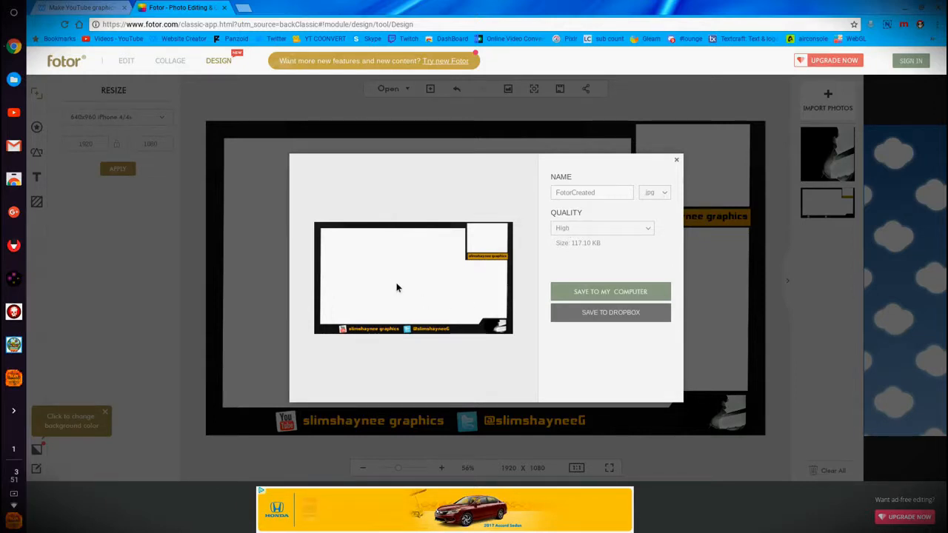
pyautogui.click(667, 193)
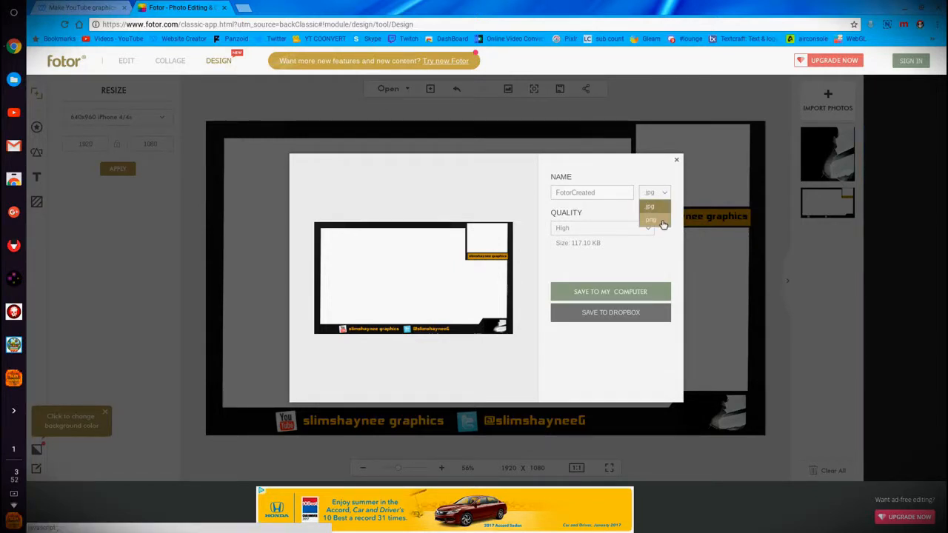
pyautogui.click(663, 222)
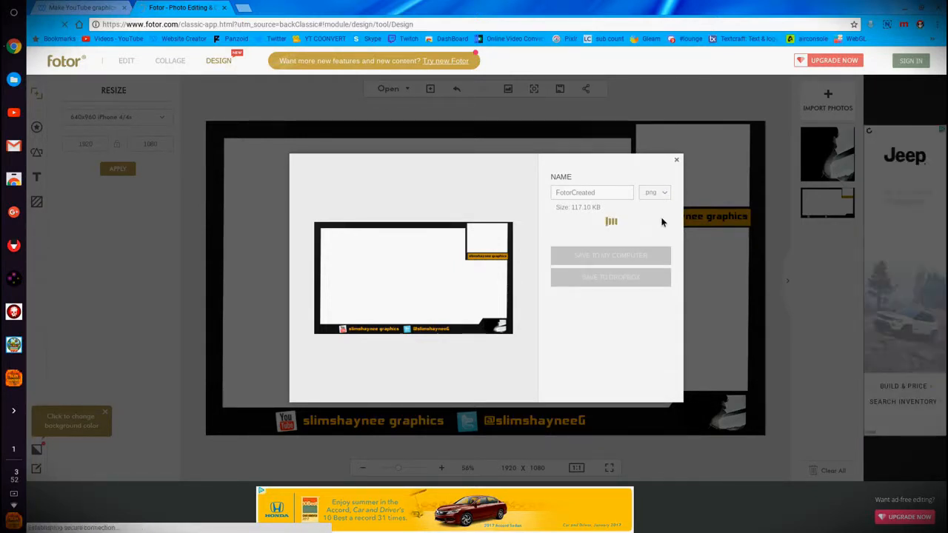
# Name the png export "overlay w facecam" and start saving it to the computer
pyautogui.moveTo(628, 192); pyautogui.dragTo(546, 191)
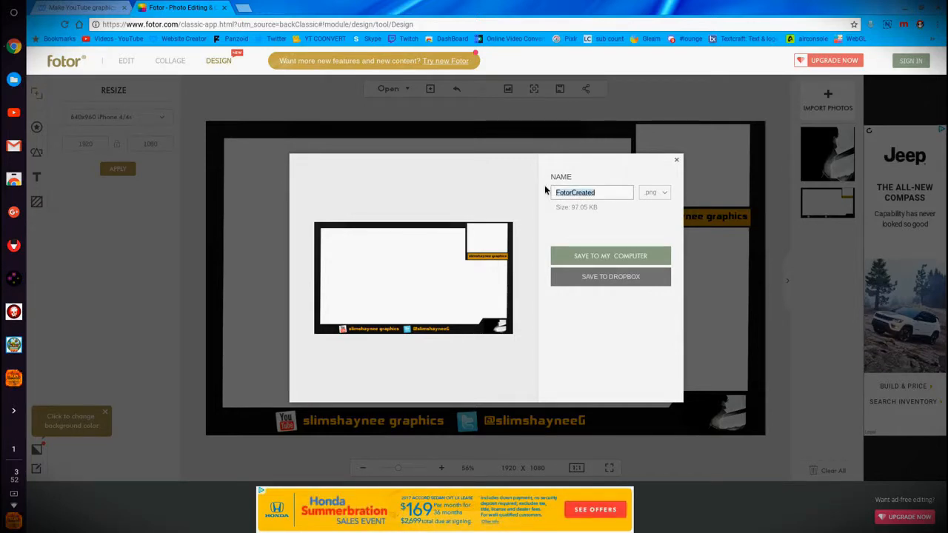
pyautogui.press('BackSpace')
pyautogui.write('overla')
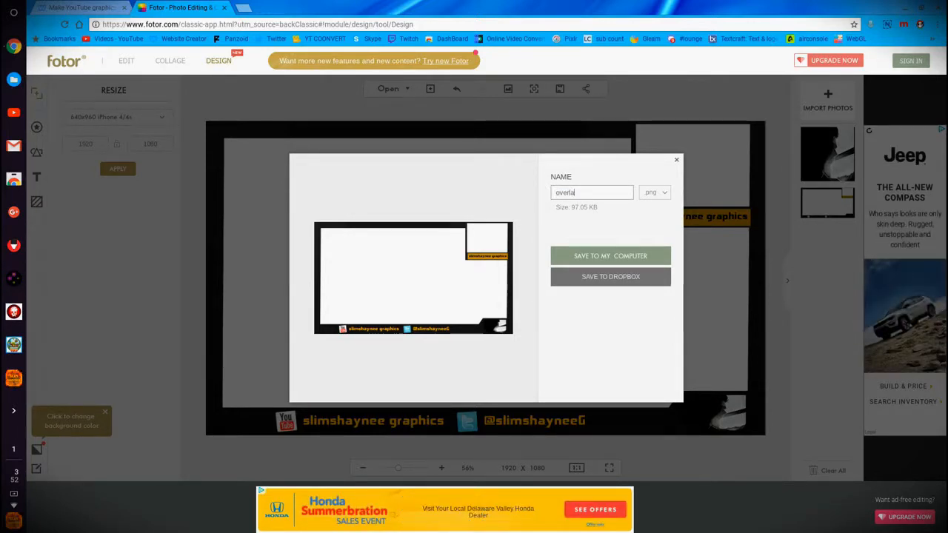
pyautogui.write('y w facecam')
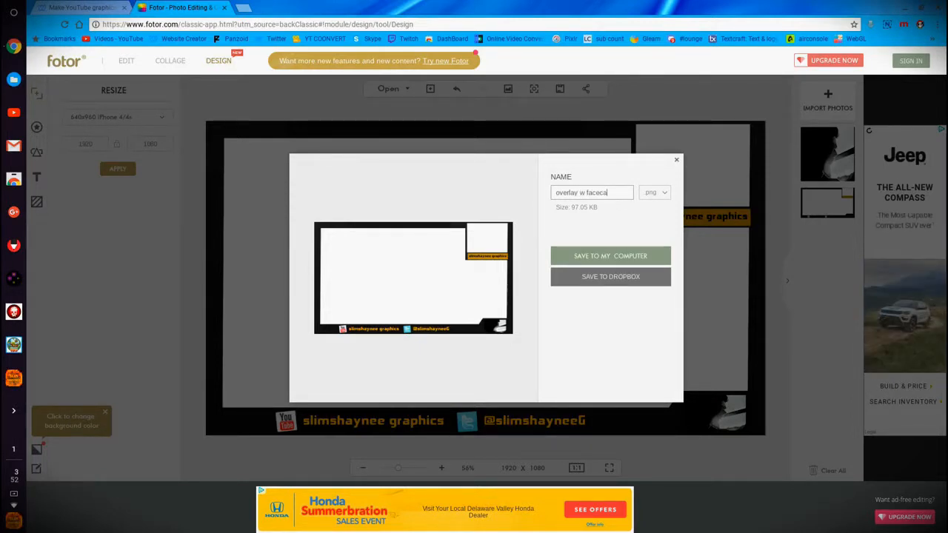
pyautogui.click(602, 255)
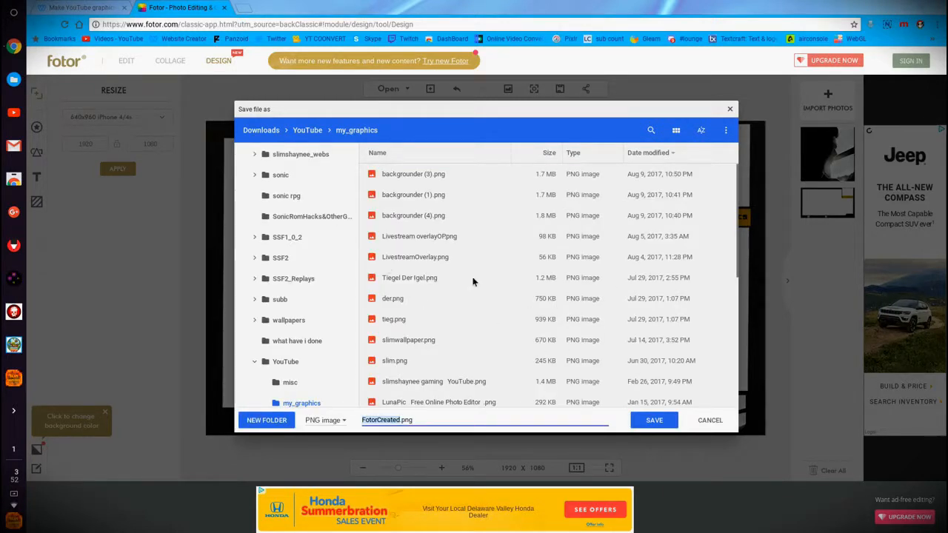
# Save the overlay in the my_graphics folder under the file name "overlay w facecam.png"
pyautogui.press('BackSpace')
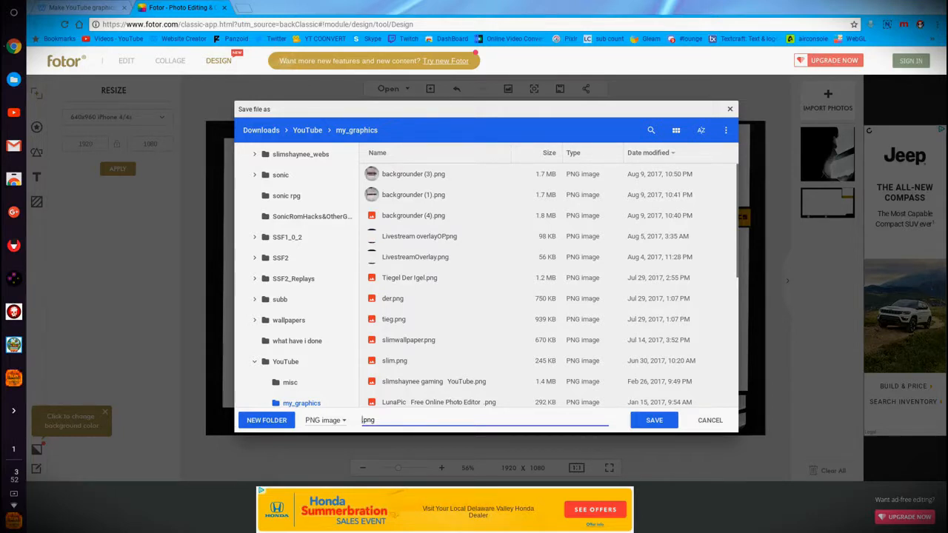
pyautogui.write('ov')
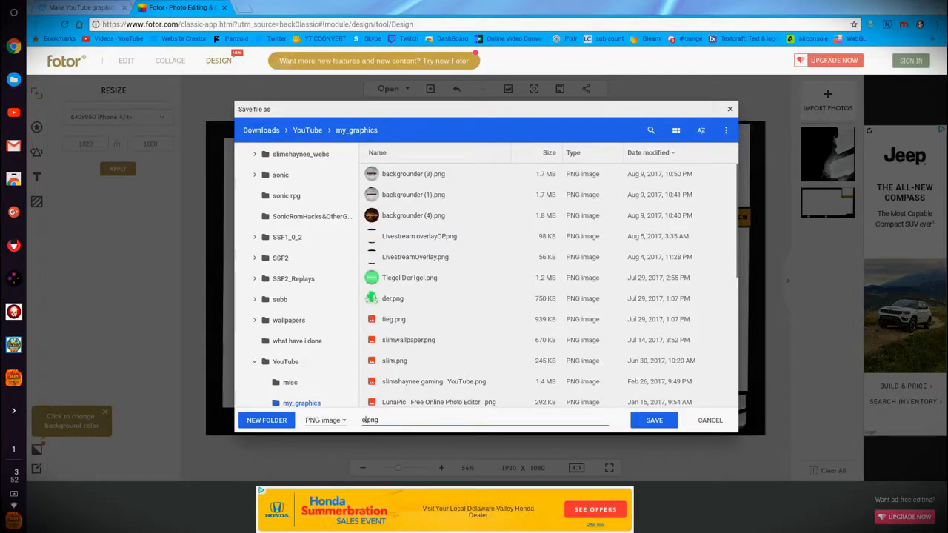
pyautogui.write('erlay')
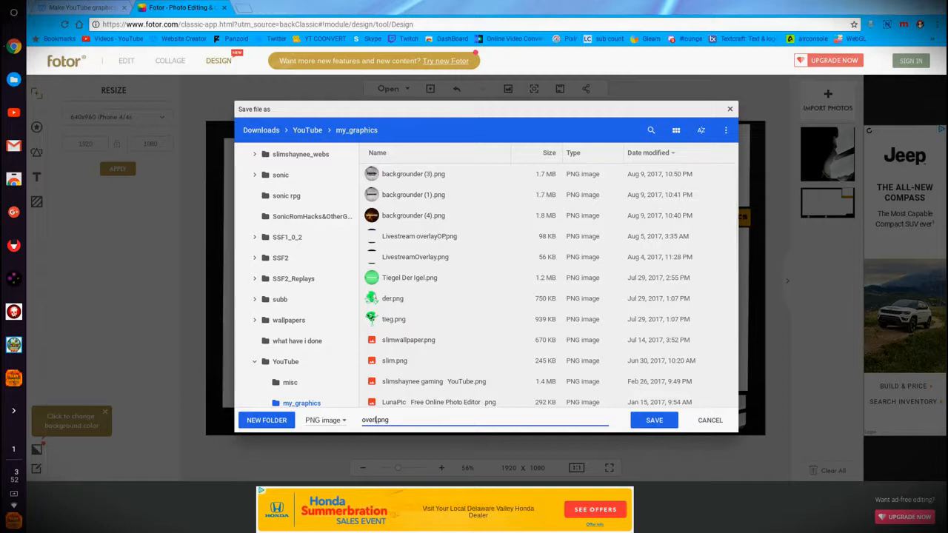
pyautogui.write(' w fa')
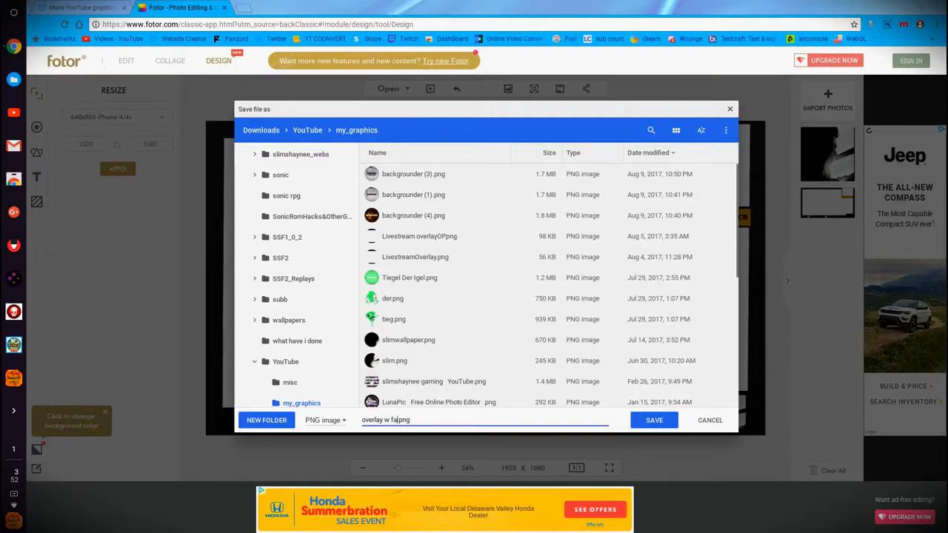
pyautogui.write('cecam')
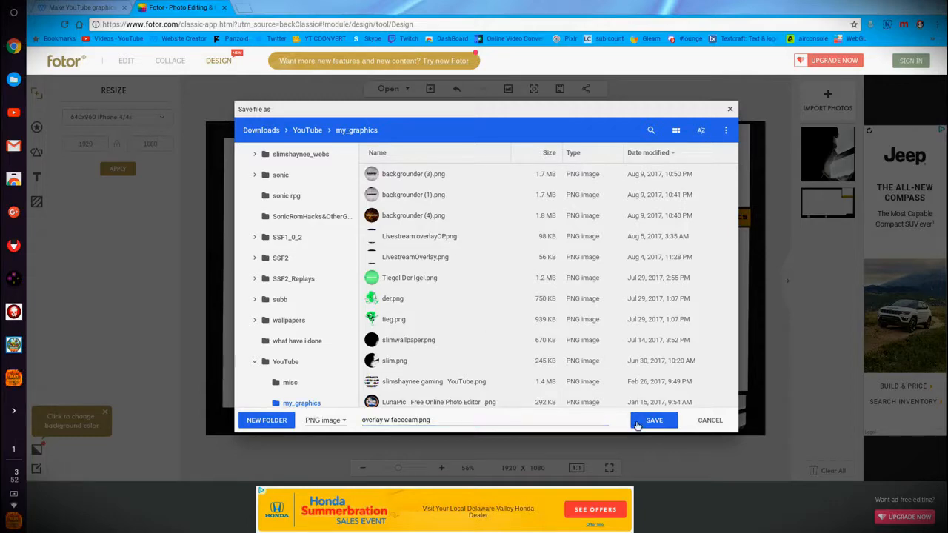
pyautogui.click(637, 420)
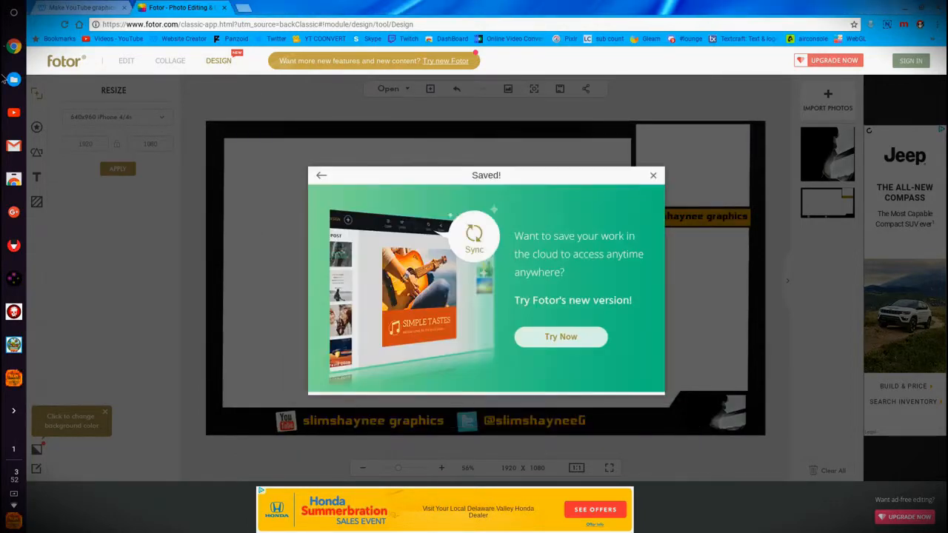
# Switch to the Files app and delete "cod overlay .png" and "cod overlay.png" from the Downloads folder
pyautogui.click(571, 333)
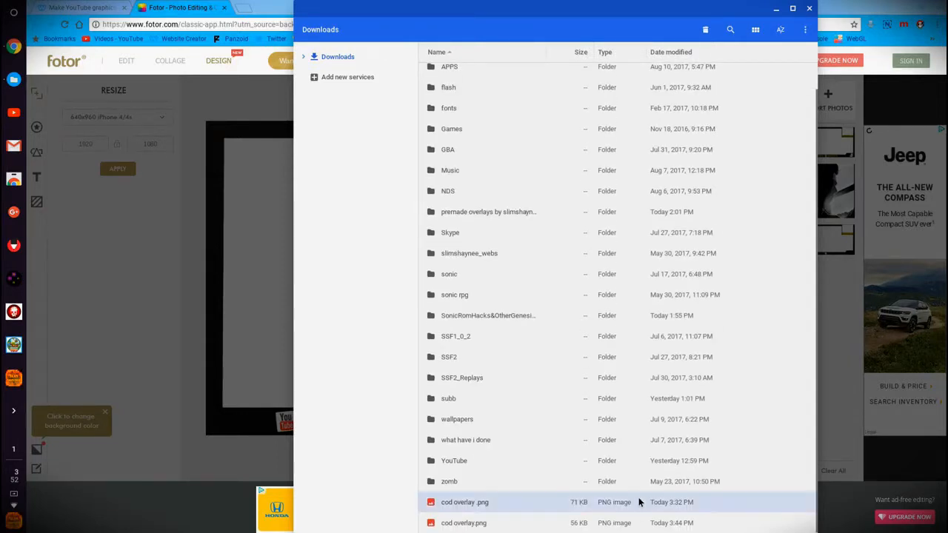
pyautogui.click(642, 503)
pyautogui.keyDown('shift'); pyautogui.click(642, 523); pyautogui.keyUp('shift')
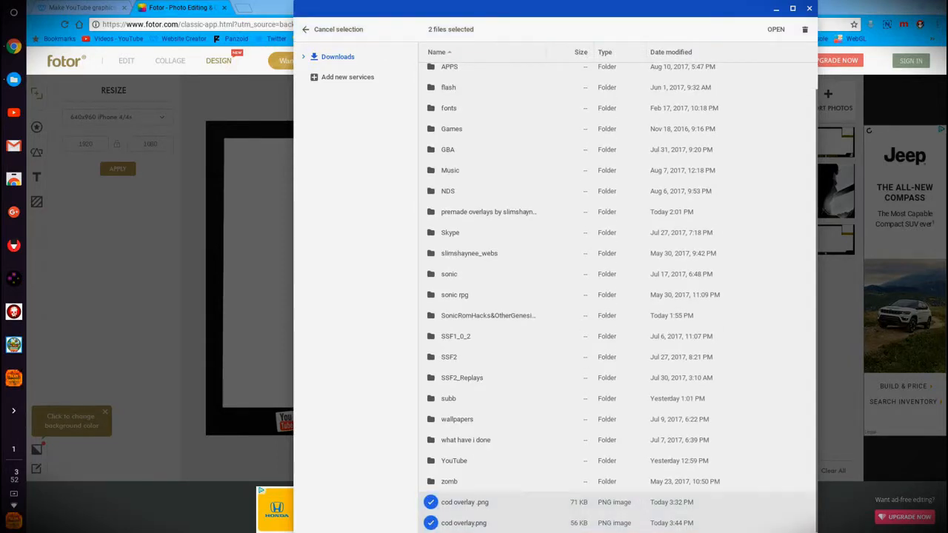
pyautogui.press('Delete')
pyautogui.click(597, 287)
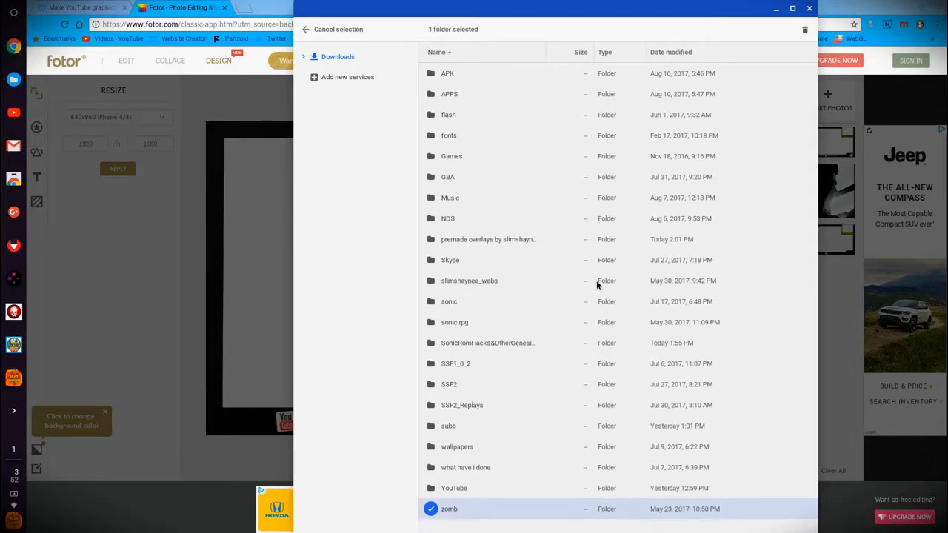
# Close the Downloads file window and dismiss Fotor's save message to return to the overlay design
pyautogui.click(698, 527)
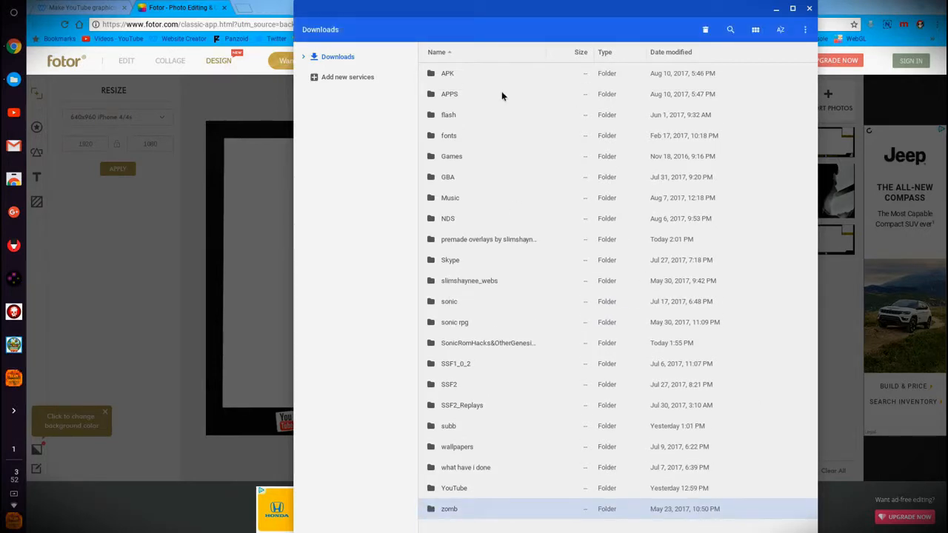
pyautogui.click(808, 9)
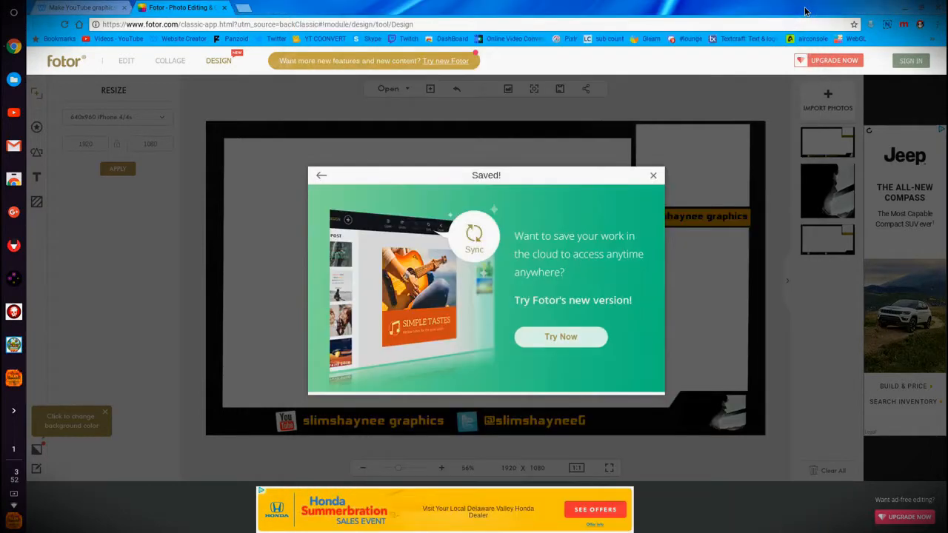
pyautogui.click(652, 177)
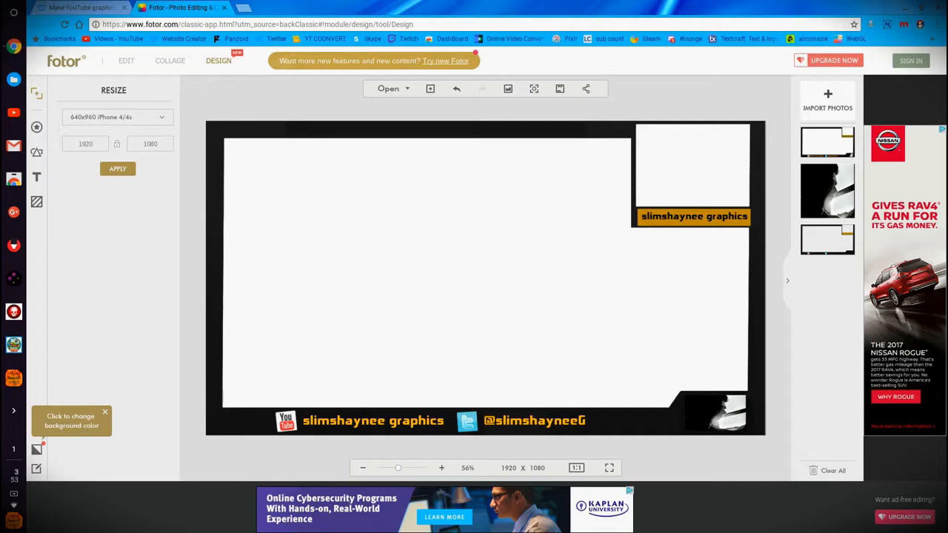
pyautogui.click(13, 409)
pyautogui.click(41, 411)
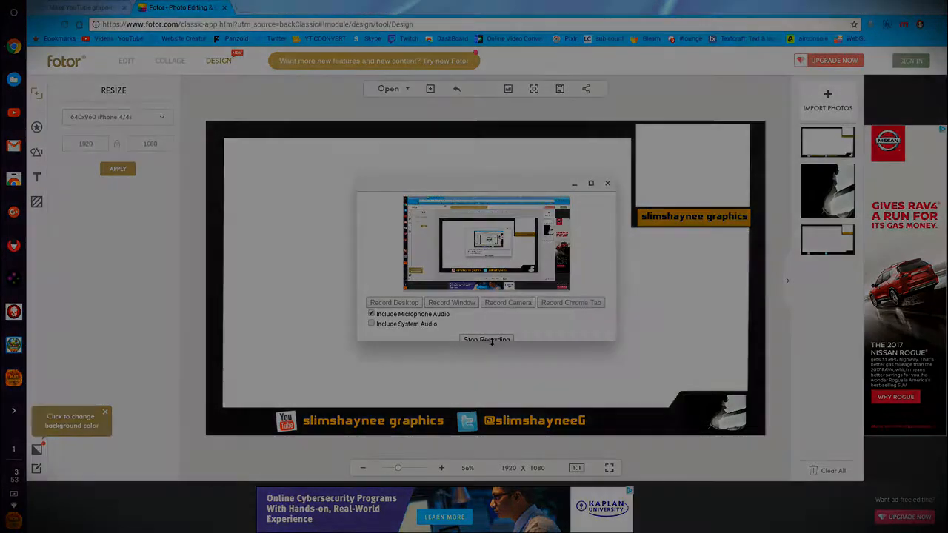